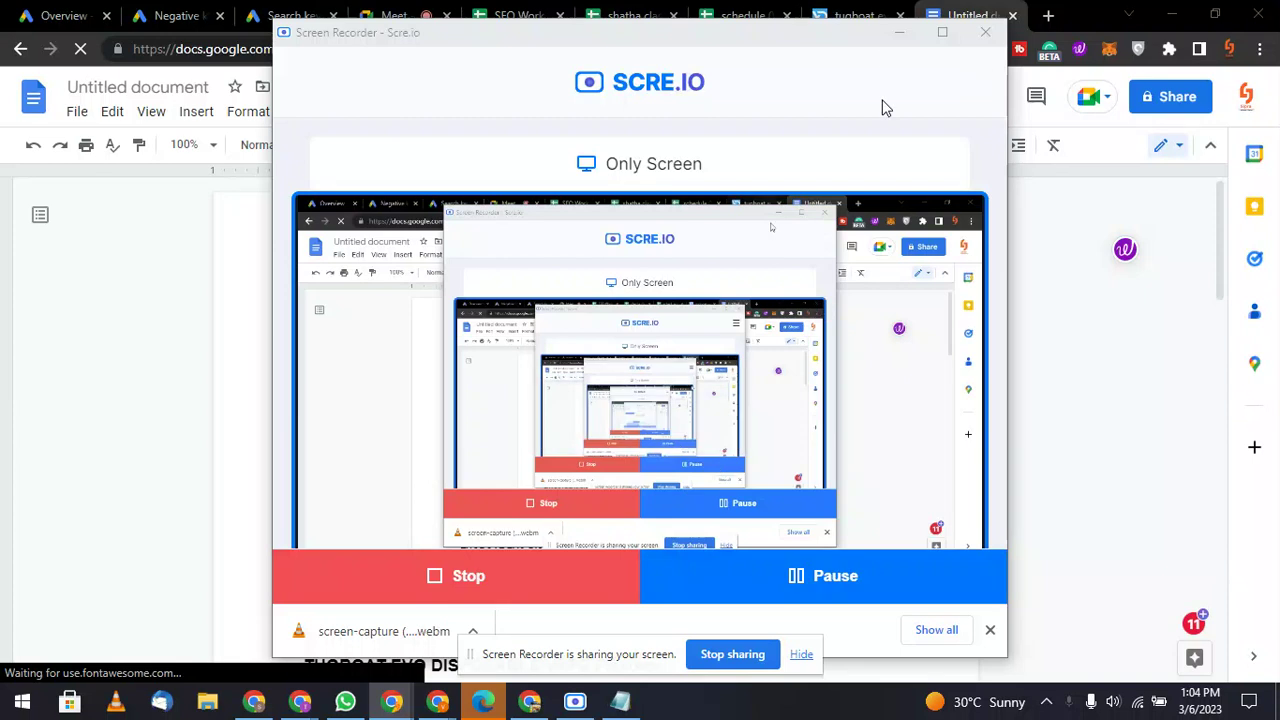
Minimize the recorder and bring up the Tugboat EVO Disposable Vape 4500 Puffs product page.
left_click(897, 33)
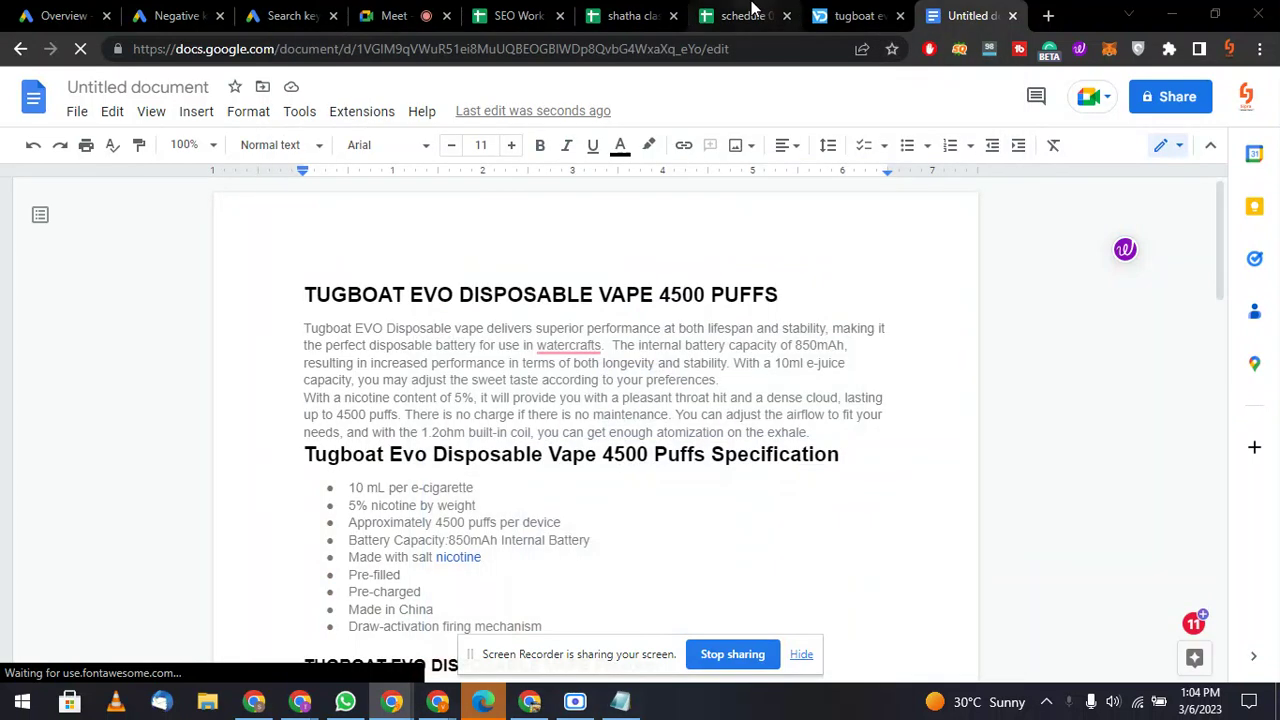
left_click(519, 15)
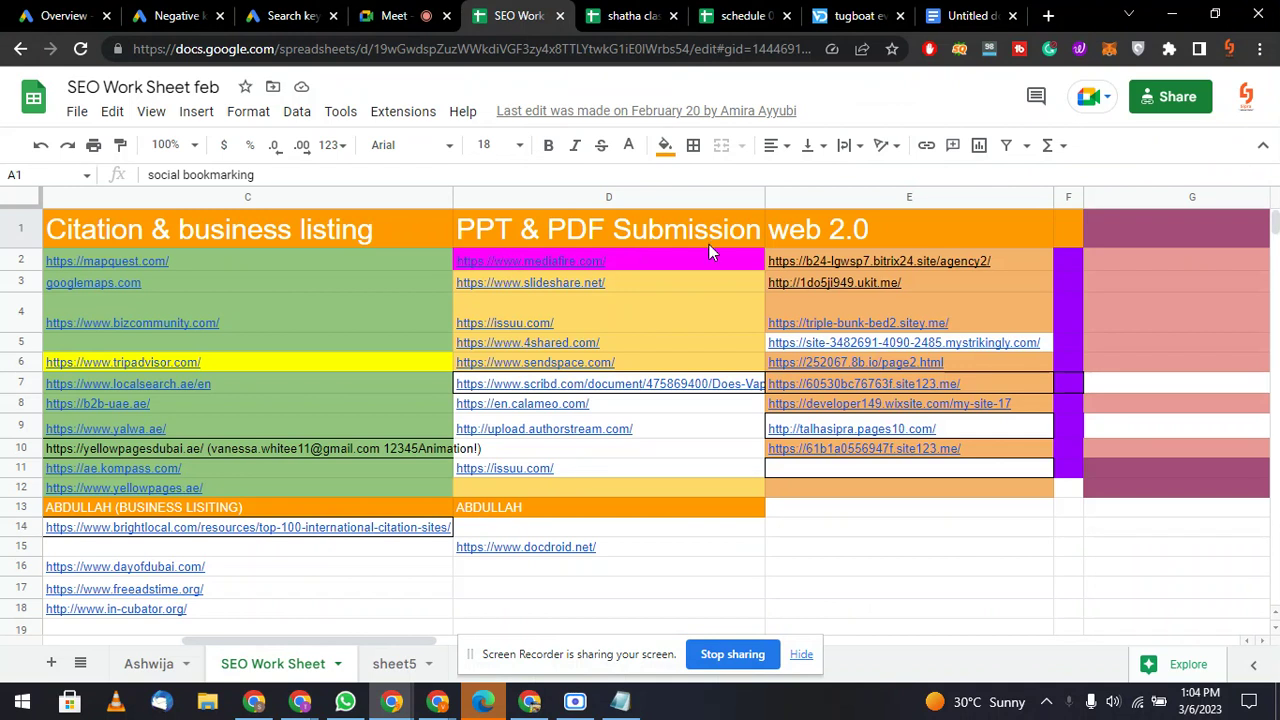
left_click(818, 15)
scroll(540, 305, "up", 10)
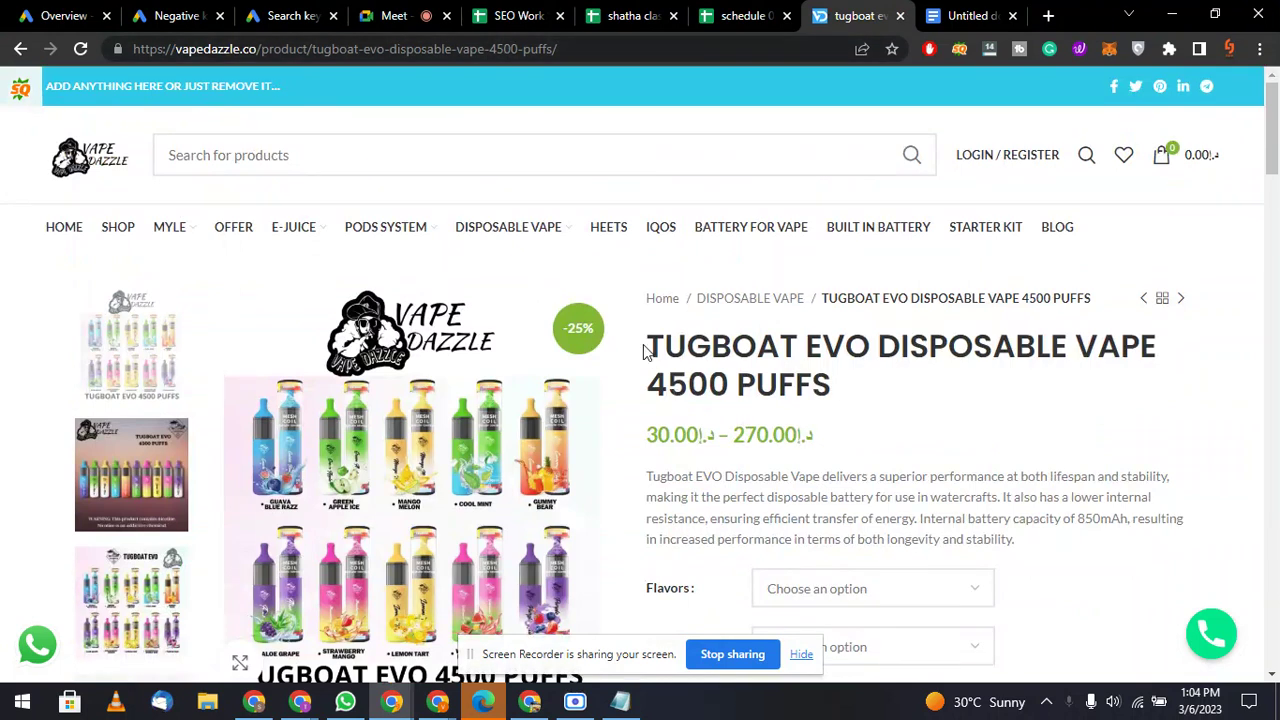
Select the Tugboat EVO product title and description through 'mesh oil instead.' and return to the draft.
left_click_drag(645, 350, 849, 401)
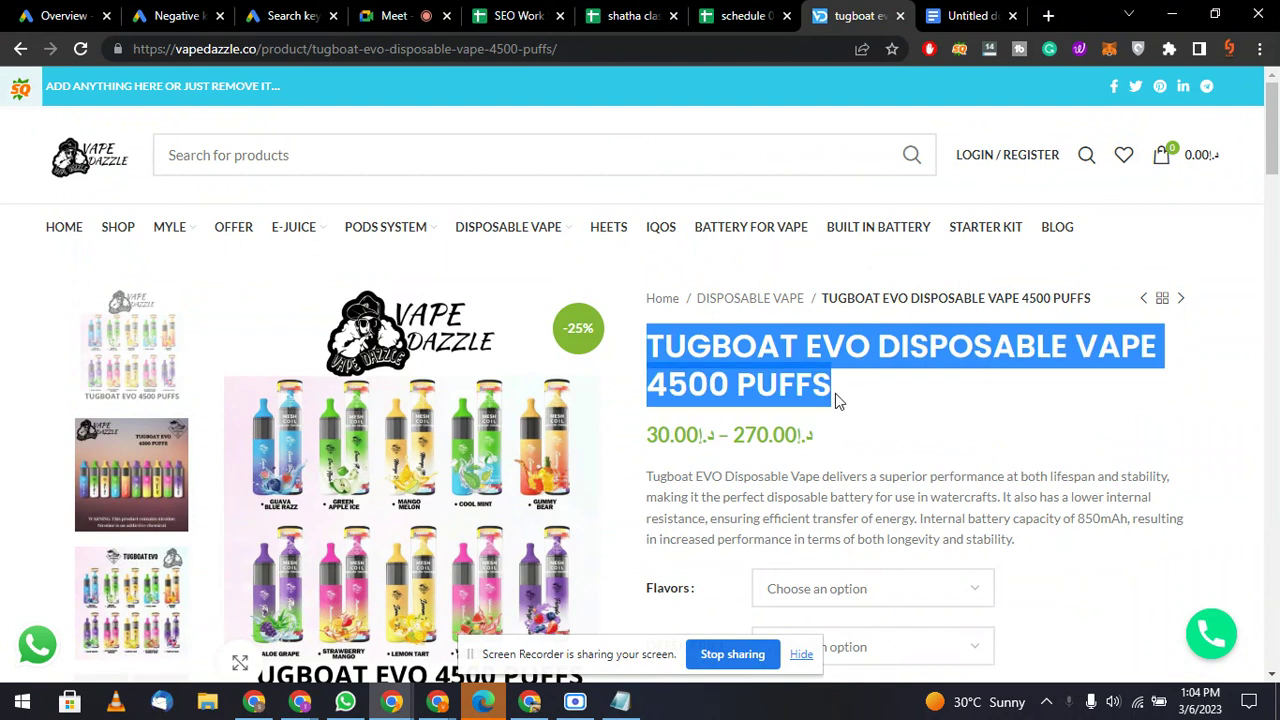
scroll(577, 434, "down", 15)
scroll(577, 434, "up", 5)
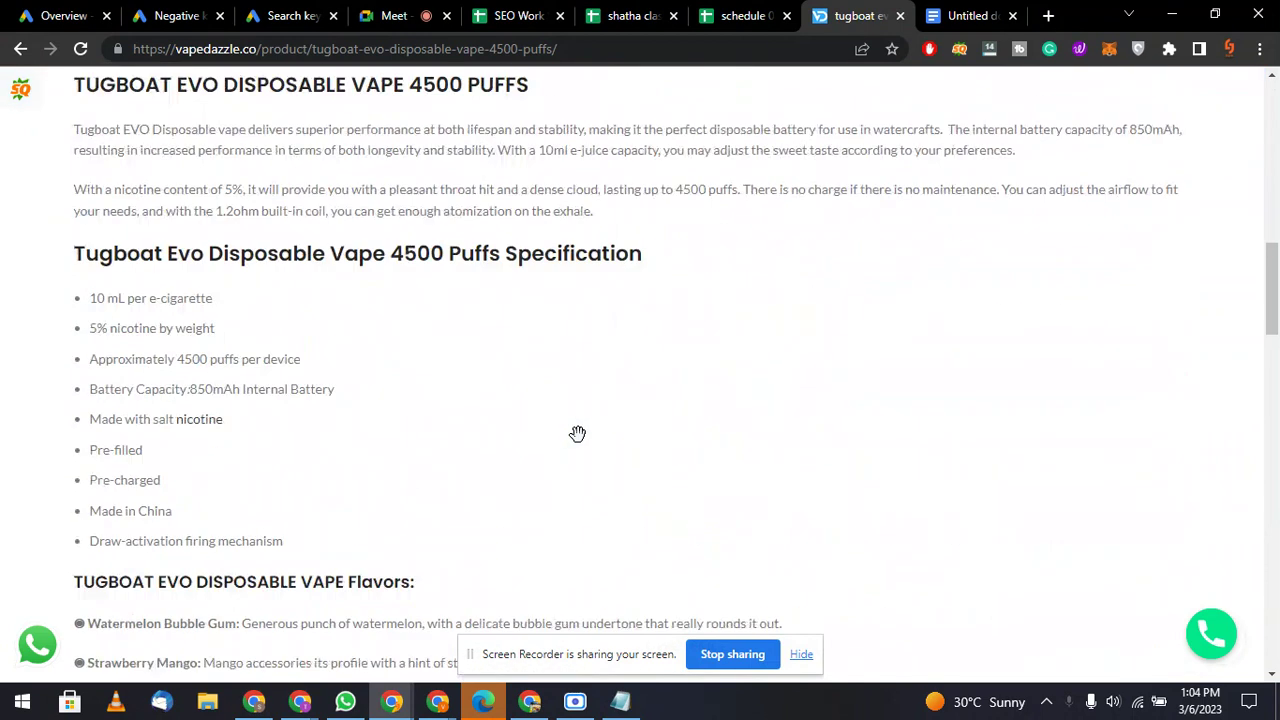
scroll(91, 177, "up", 1)
left_click_drag(61, 191, 540, 421)
left_click_drag(463, 388, 184, 381)
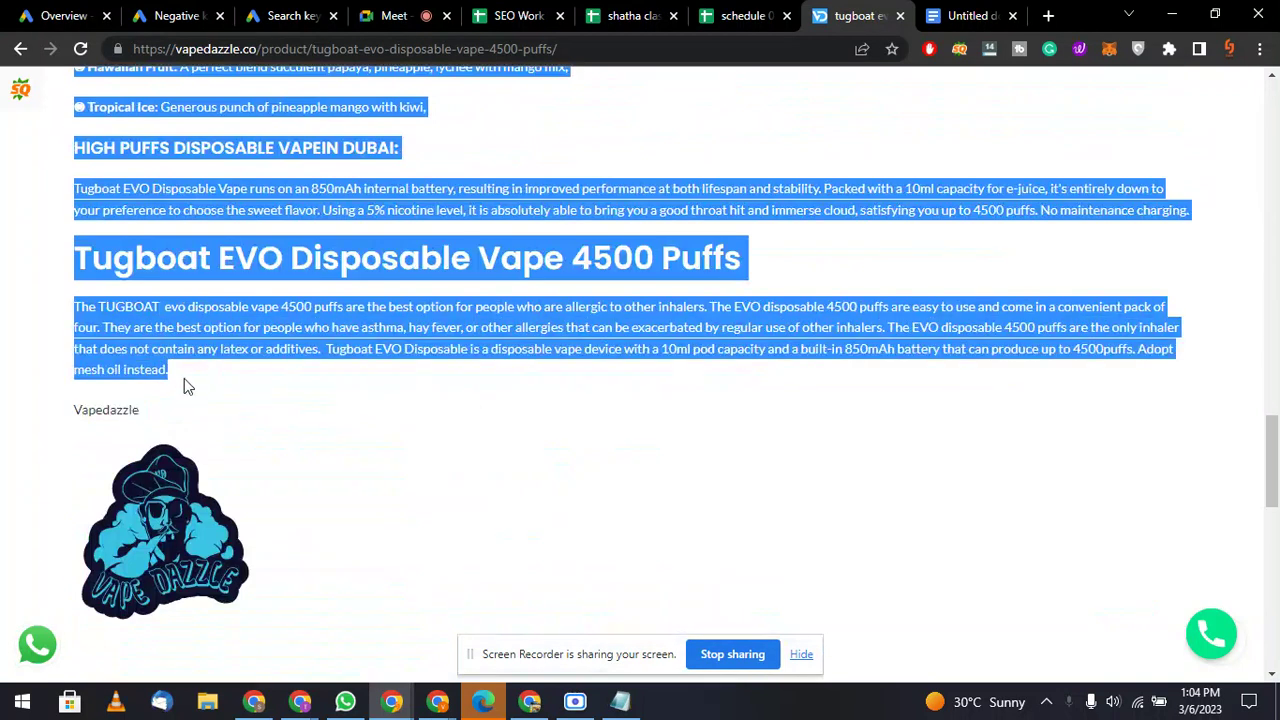
left_click(985, 15)
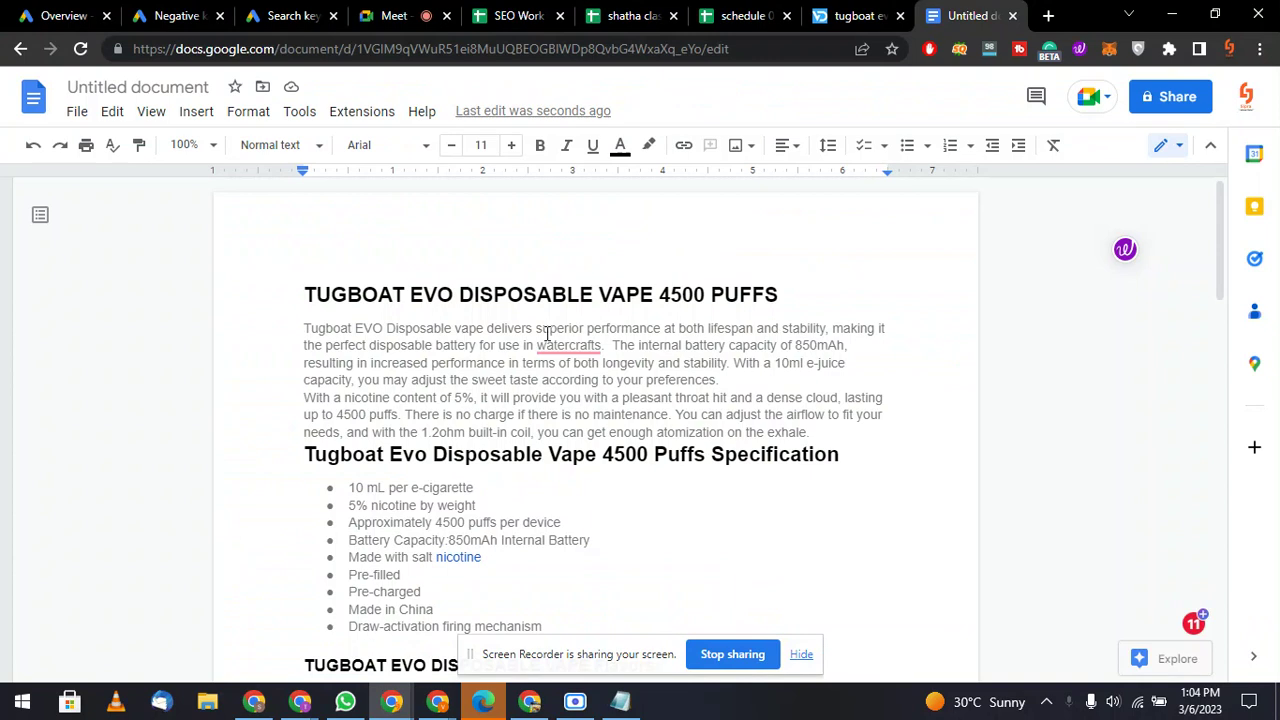
Accept the 'watercraft' spelling correction and remove the extra space after it.
mouse_move(568, 348)
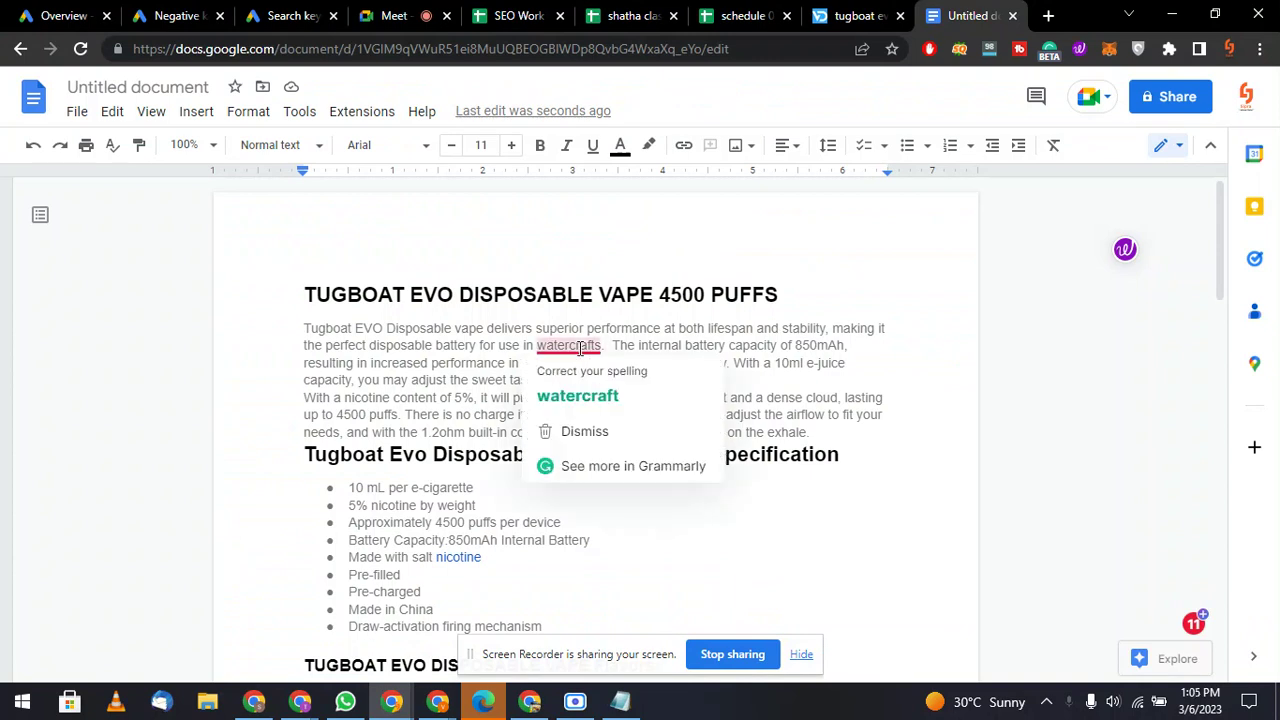
left_click(600, 397)
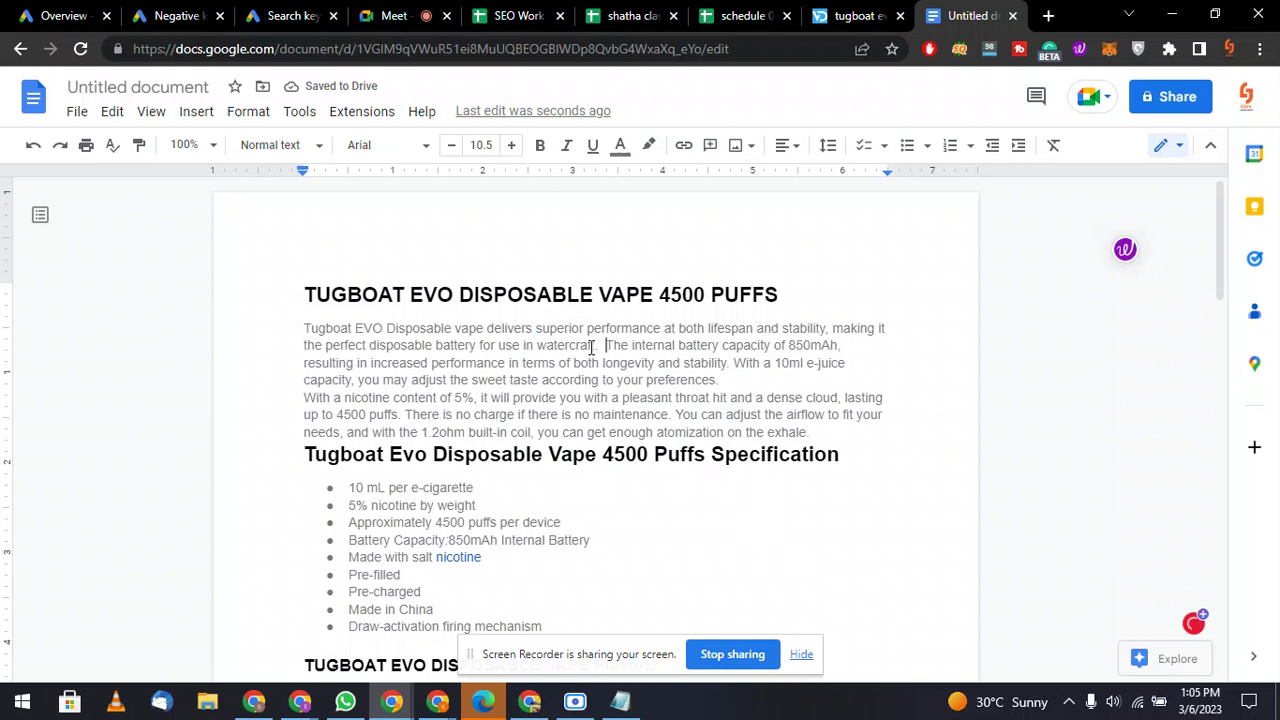
key("BackSpace")
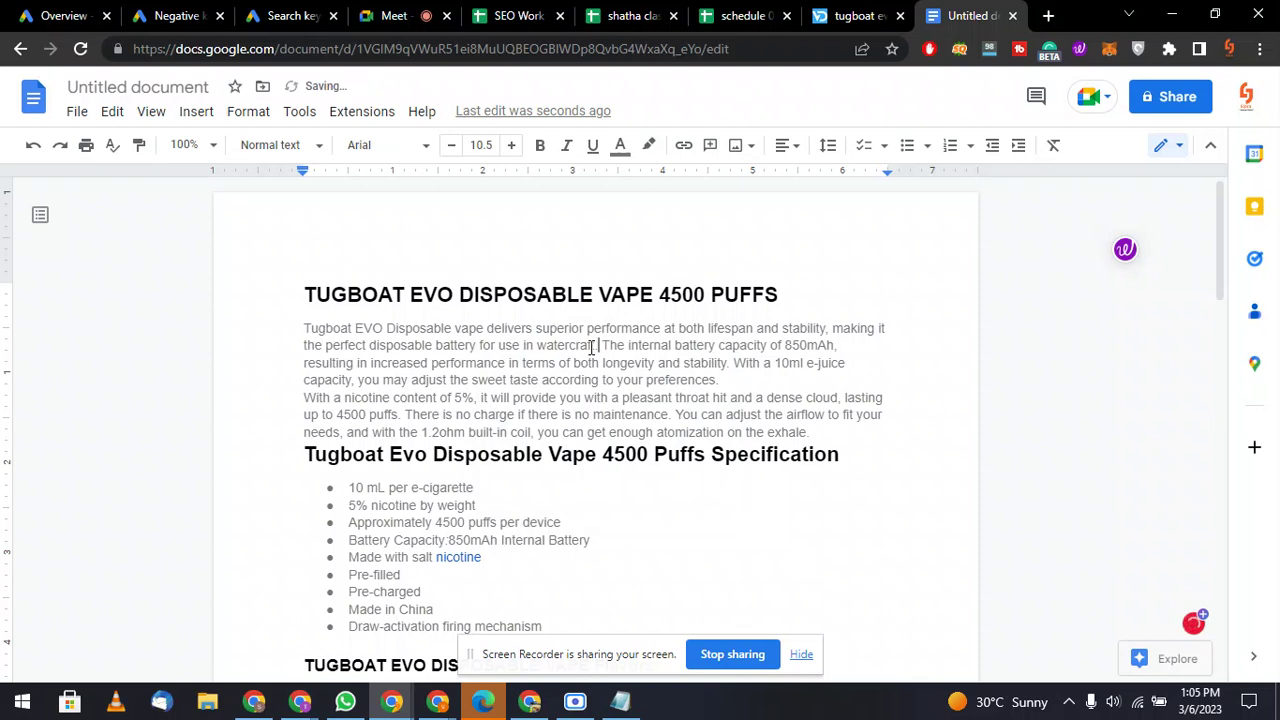
scroll(592, 345, "down", 1)
scroll(359, 345, "up", 1)
left_click(800, 655)
Add a blank line after 'exhale.' before the Specification heading.
left_click_drag(302, 294, 694, 534)
left_click(743, 417)
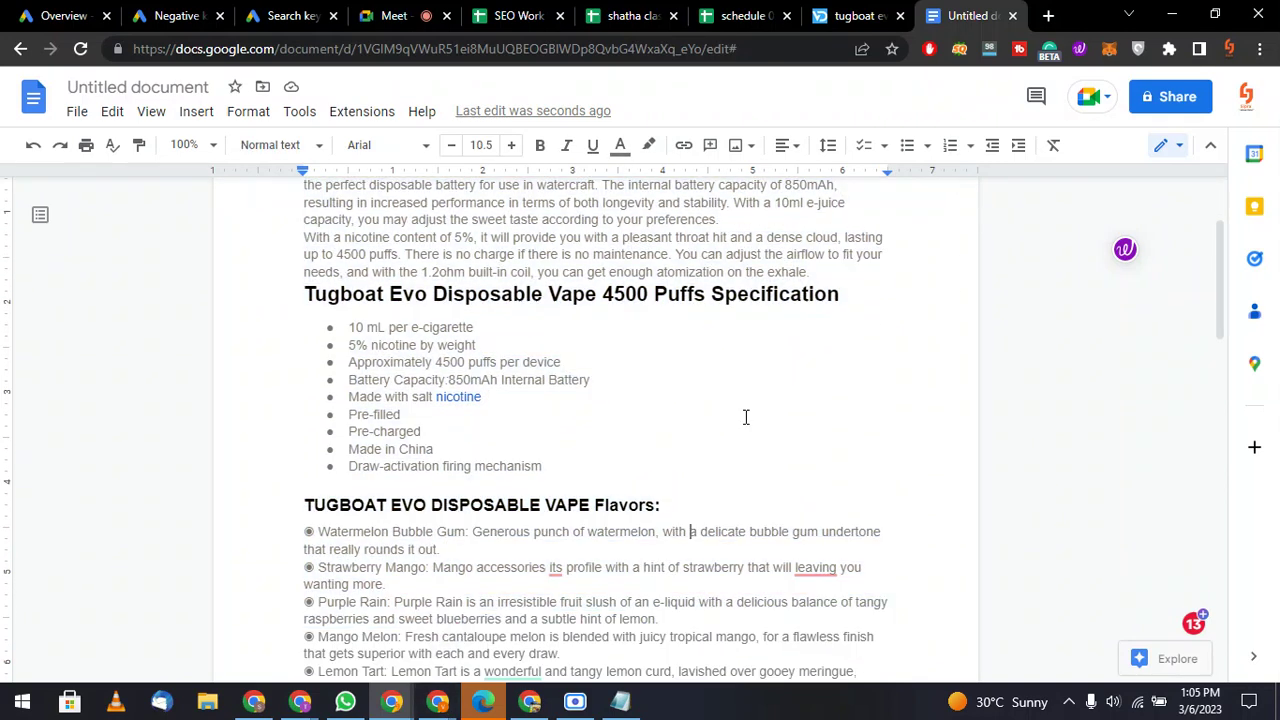
scroll(773, 410, "up", 3)
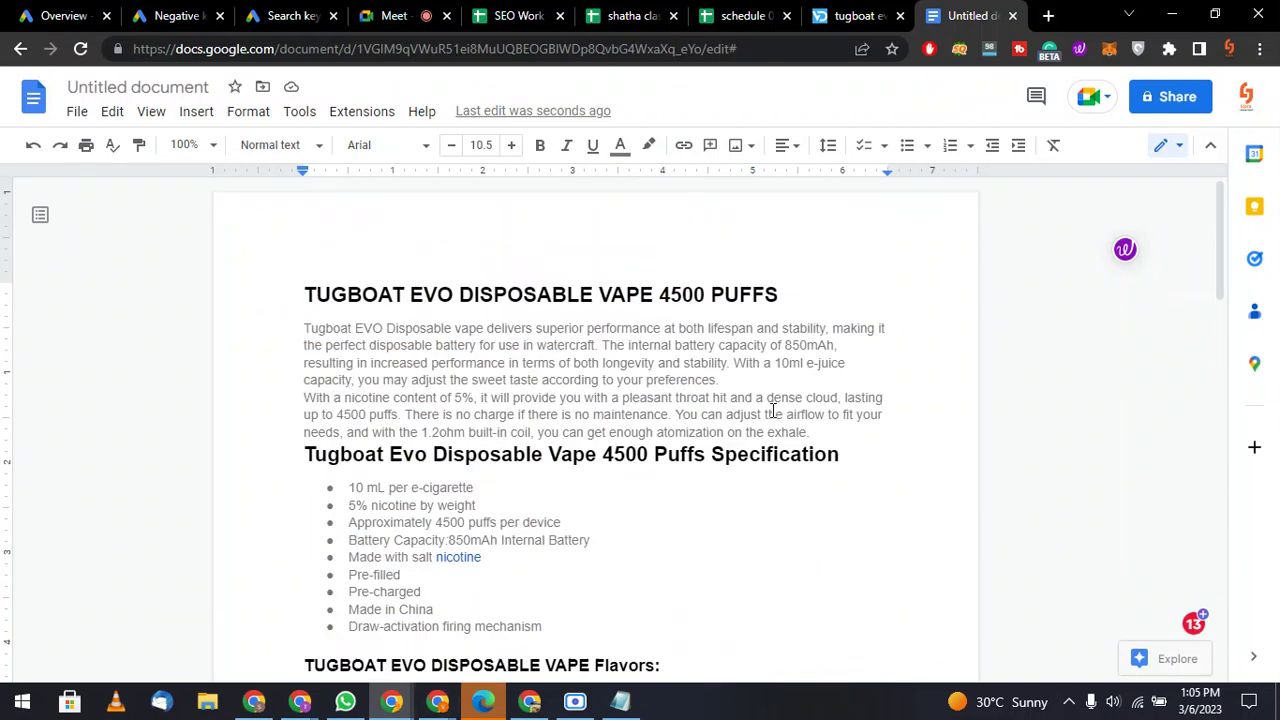
left_click(828, 427)
key("Return")
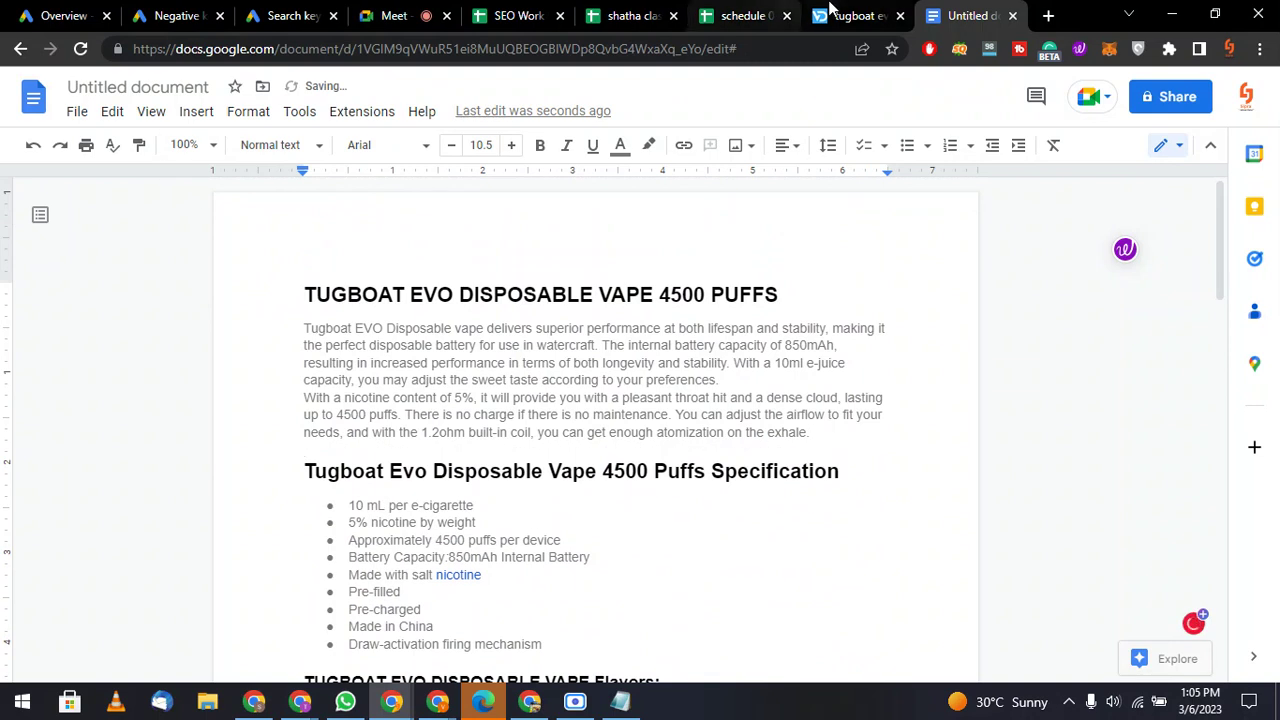
left_click(852, 15)
scroll(422, 242, "up", 15)
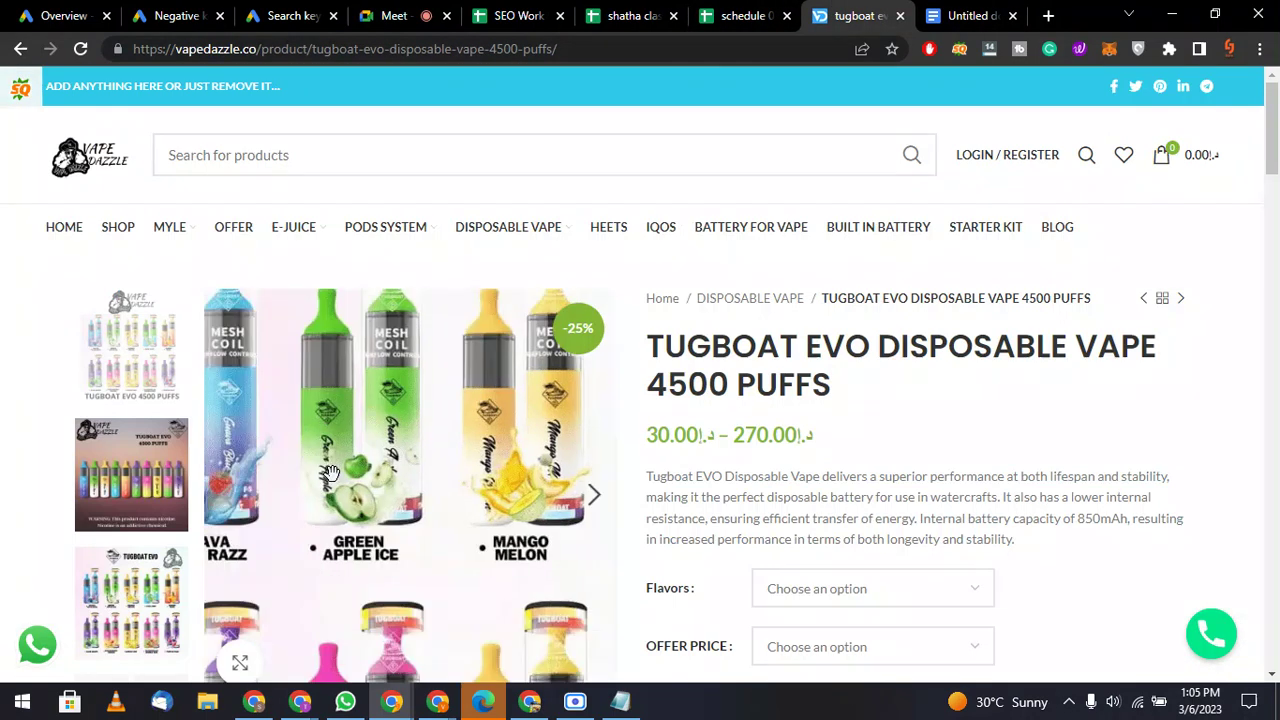
Save the enlarged Tugboat EVO flavour image as a PNG in Downloads.
scroll(330, 472, "down", 2)
left_click(244, 475)
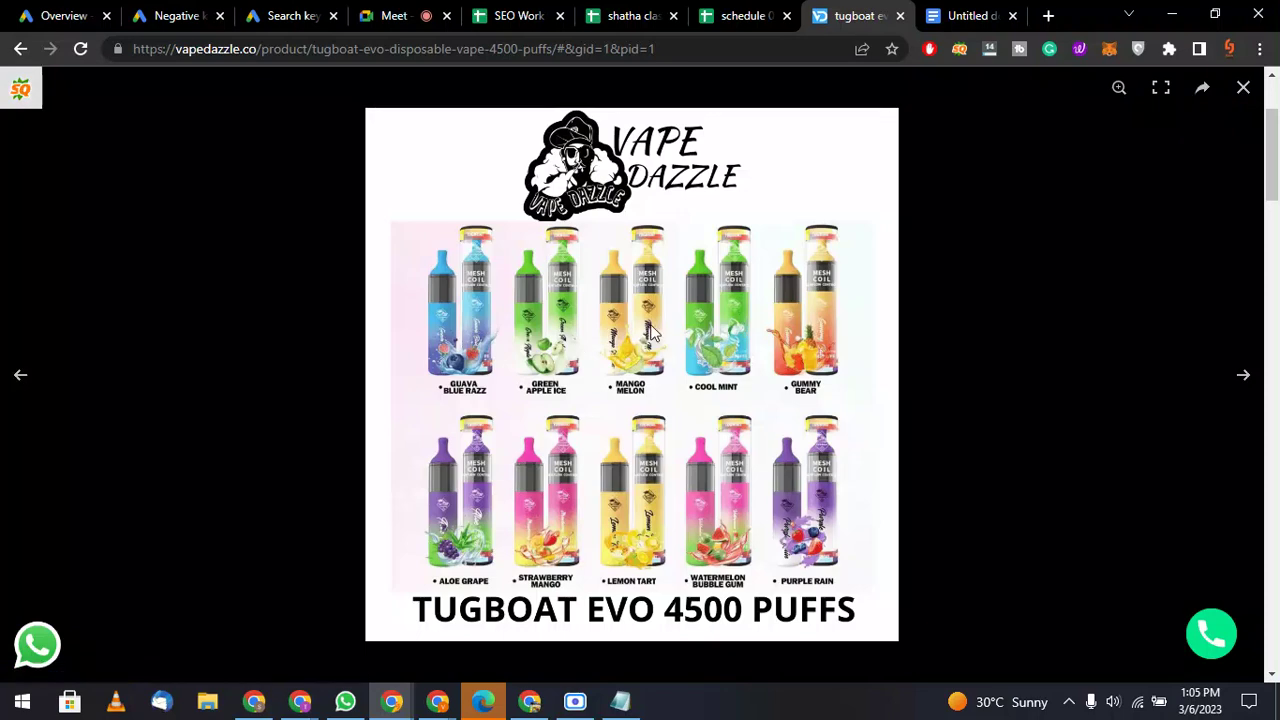
right_click(650, 333)
left_click(685, 364)
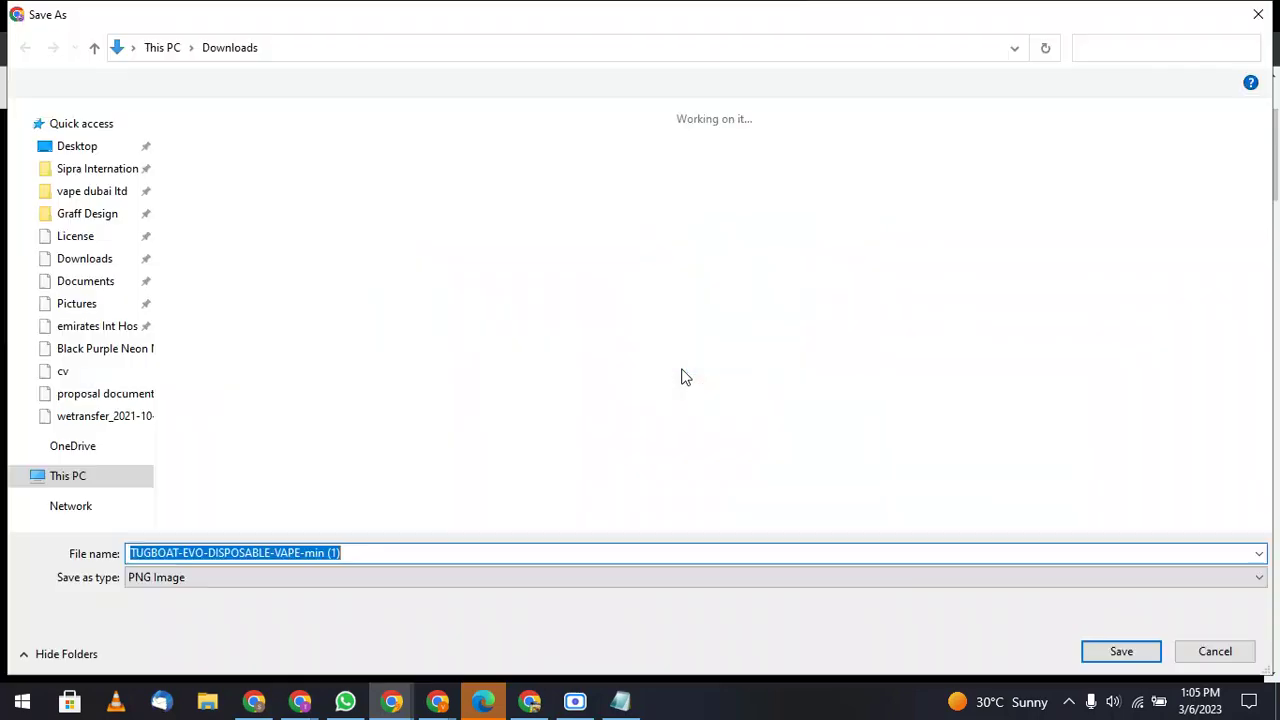
key("Return")
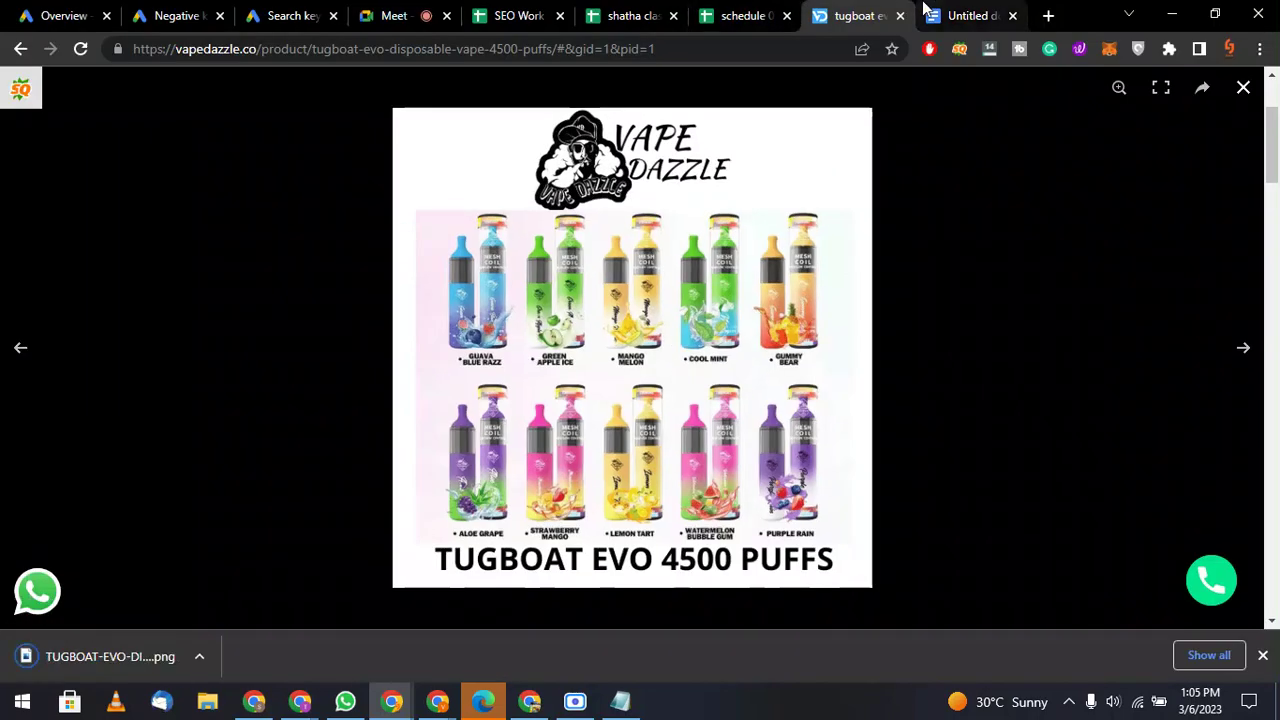
left_click(926, 12)
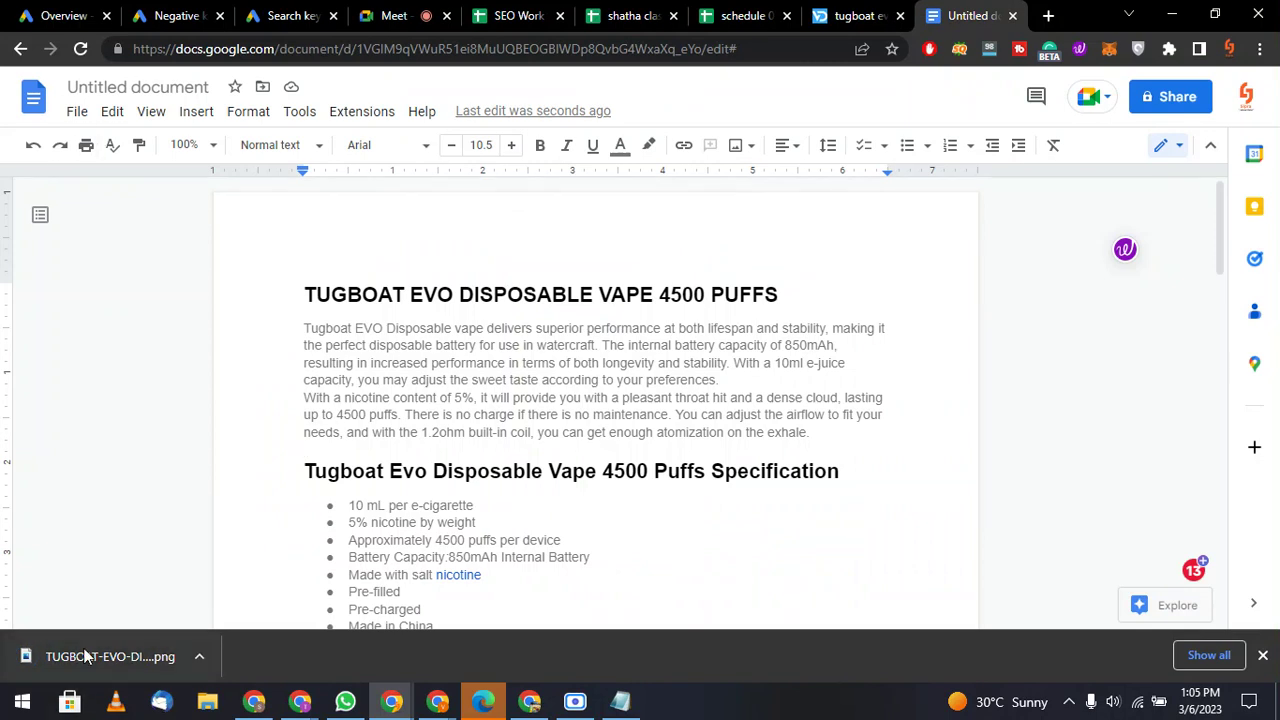
Insert the downloaded flavour image below the opening paragraphs and start a 'tugboat' search in a new tab.
left_click_drag(86, 656, 437, 456)
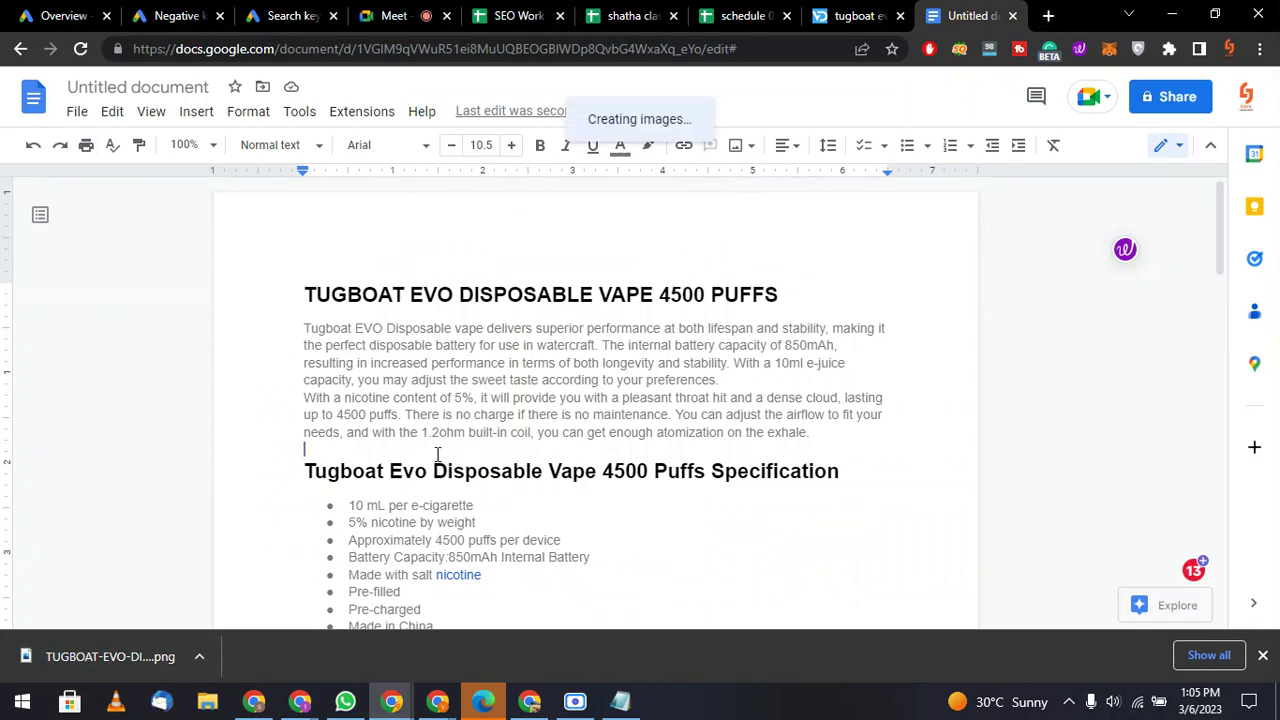
scroll(443, 437, "up", 6)
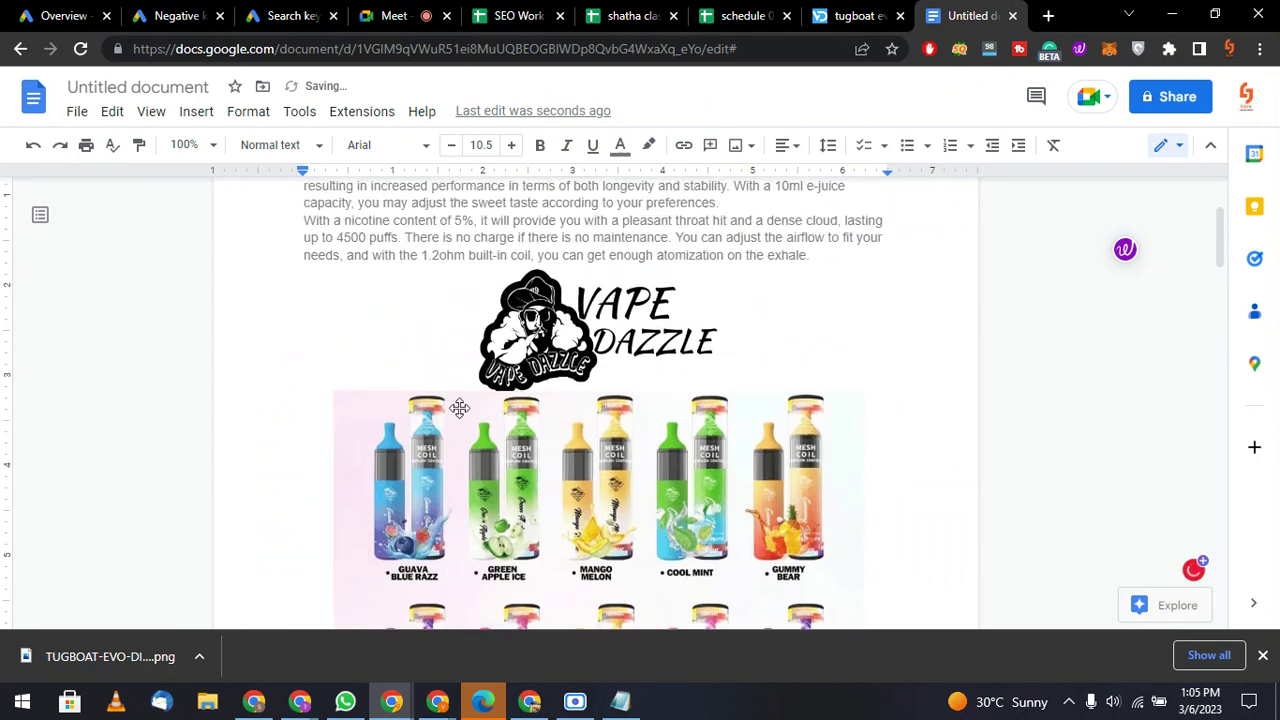
scroll(524, 355, "up", 1)
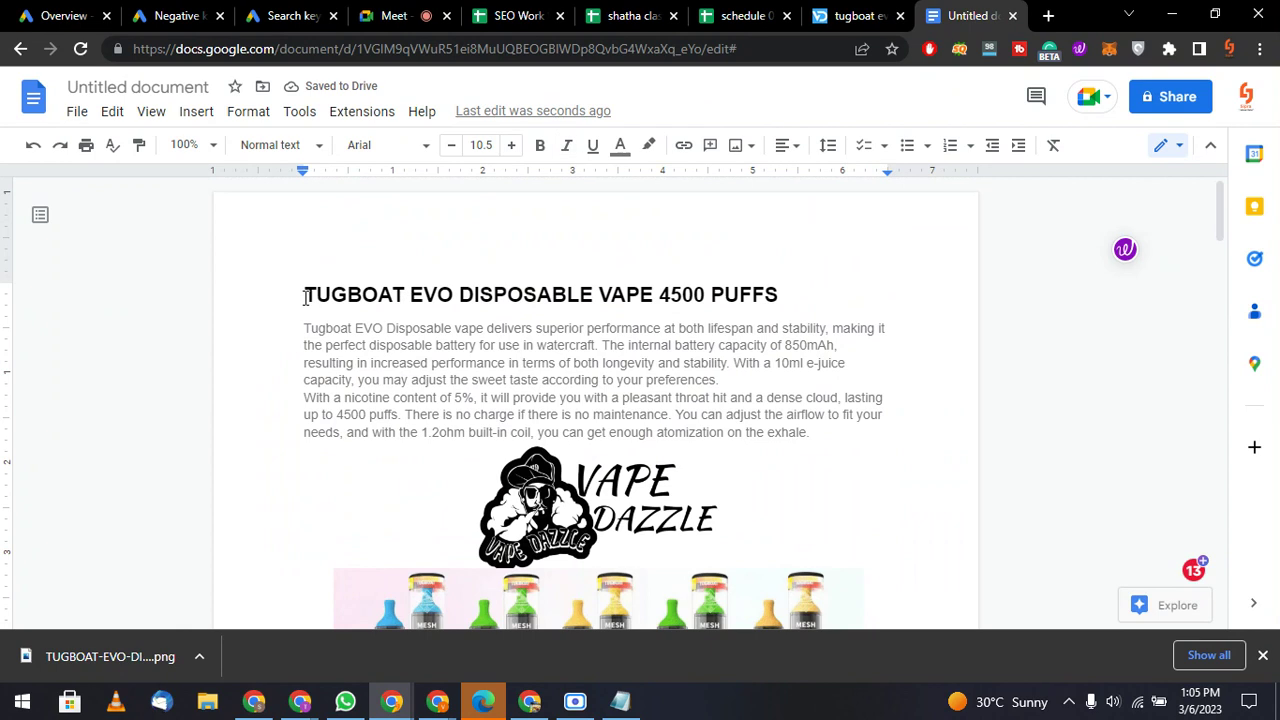
left_click(1040, 15)
type("tugboa")
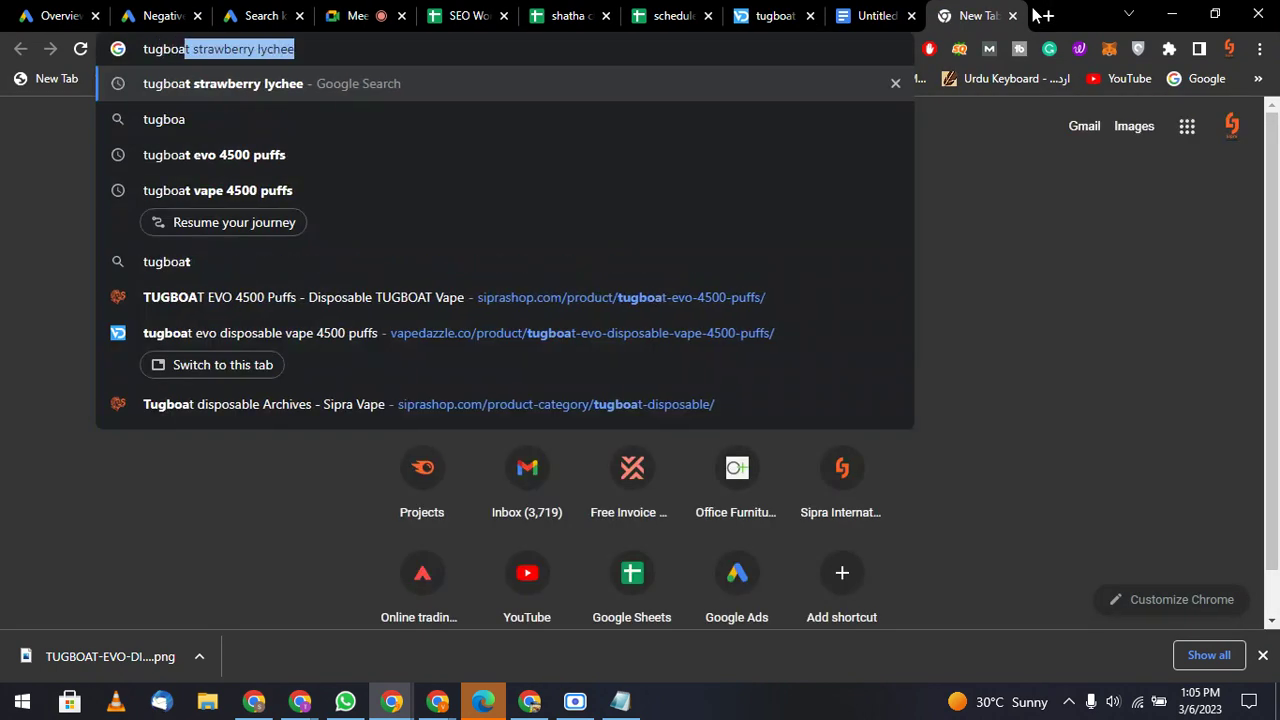
type("t")
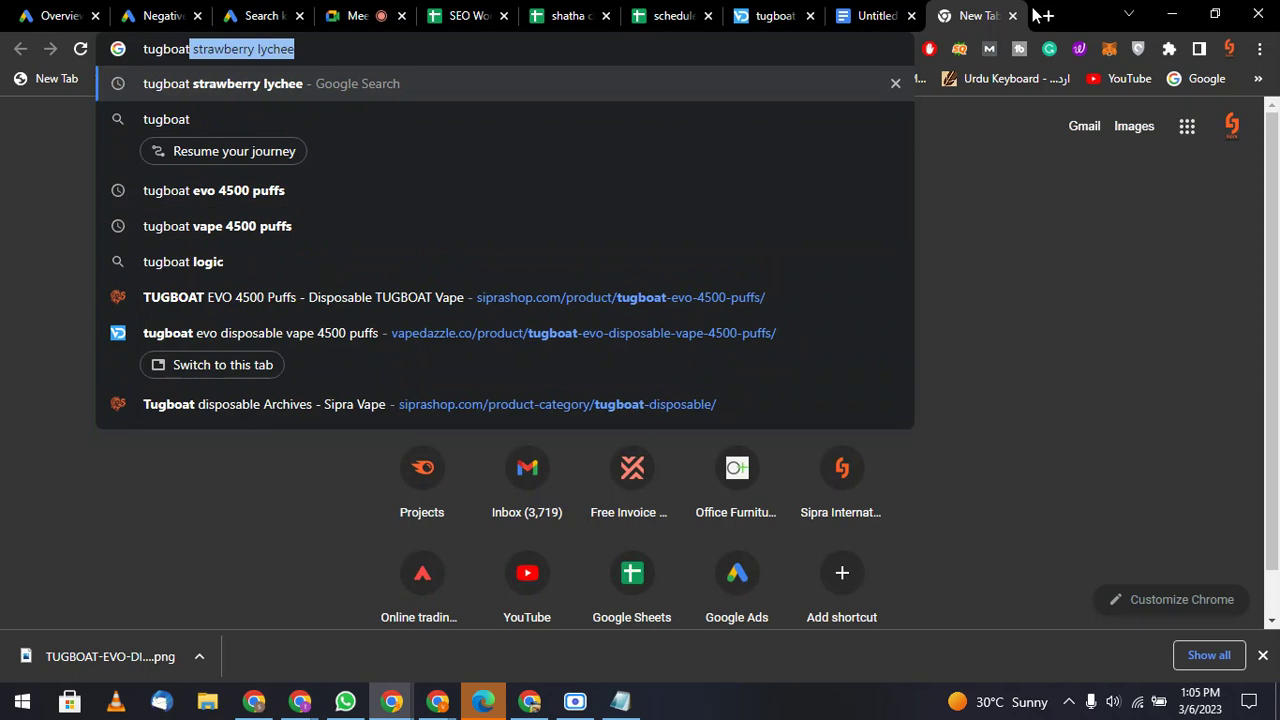
Search Google for 'tugboat evo 4500 puffs', then return to the article draft.
key("Down")
key("Down")
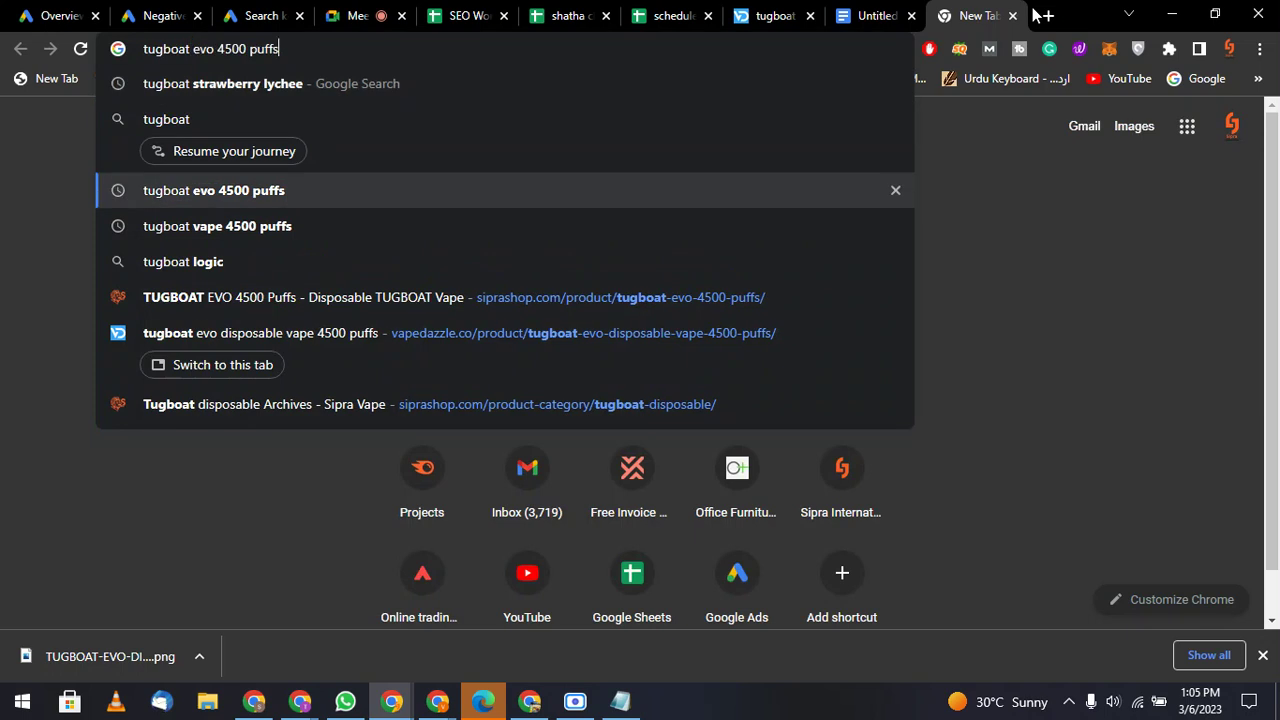
key("ctrl+a")
key("ctrl+c")
key("Return")
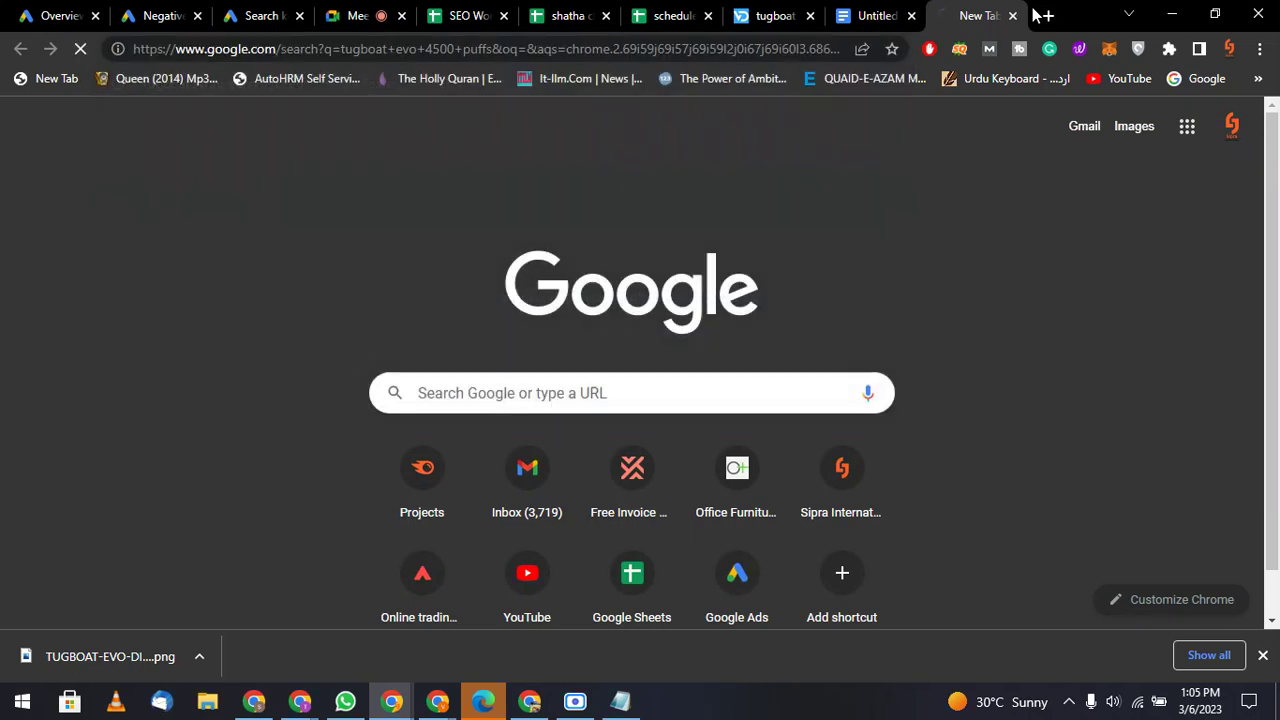
left_click(804, 12)
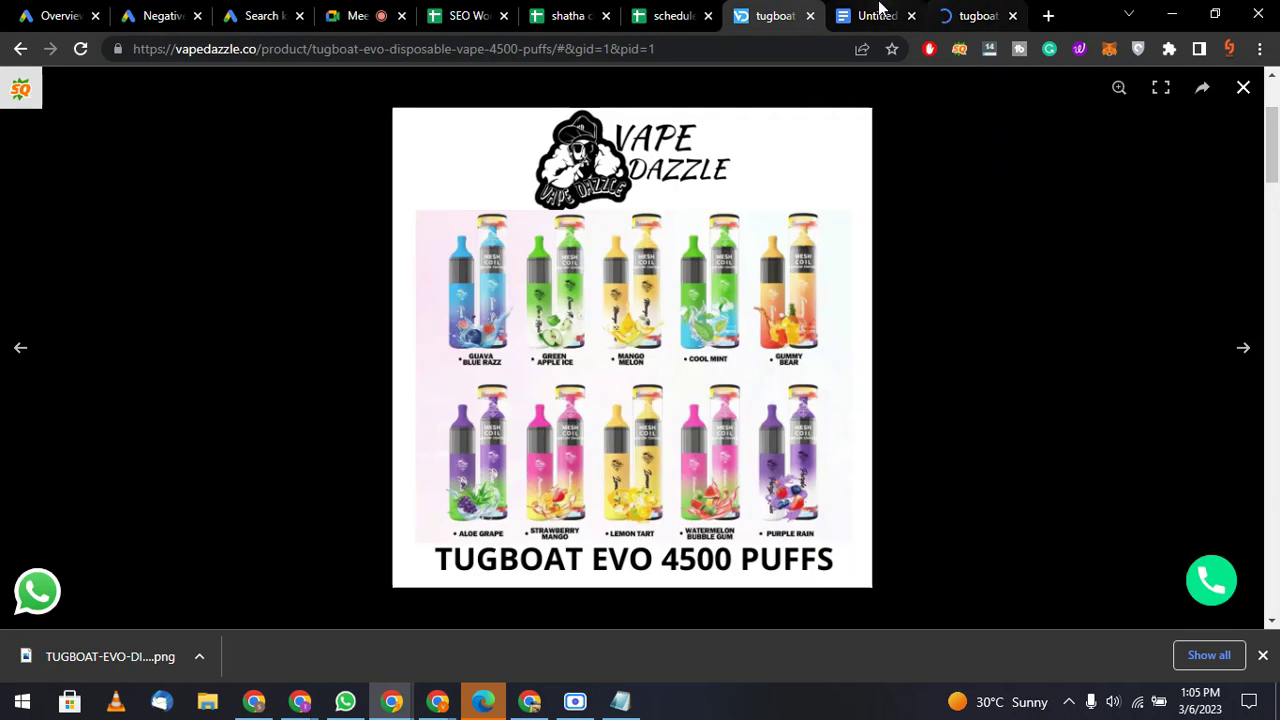
left_click(877, 14)
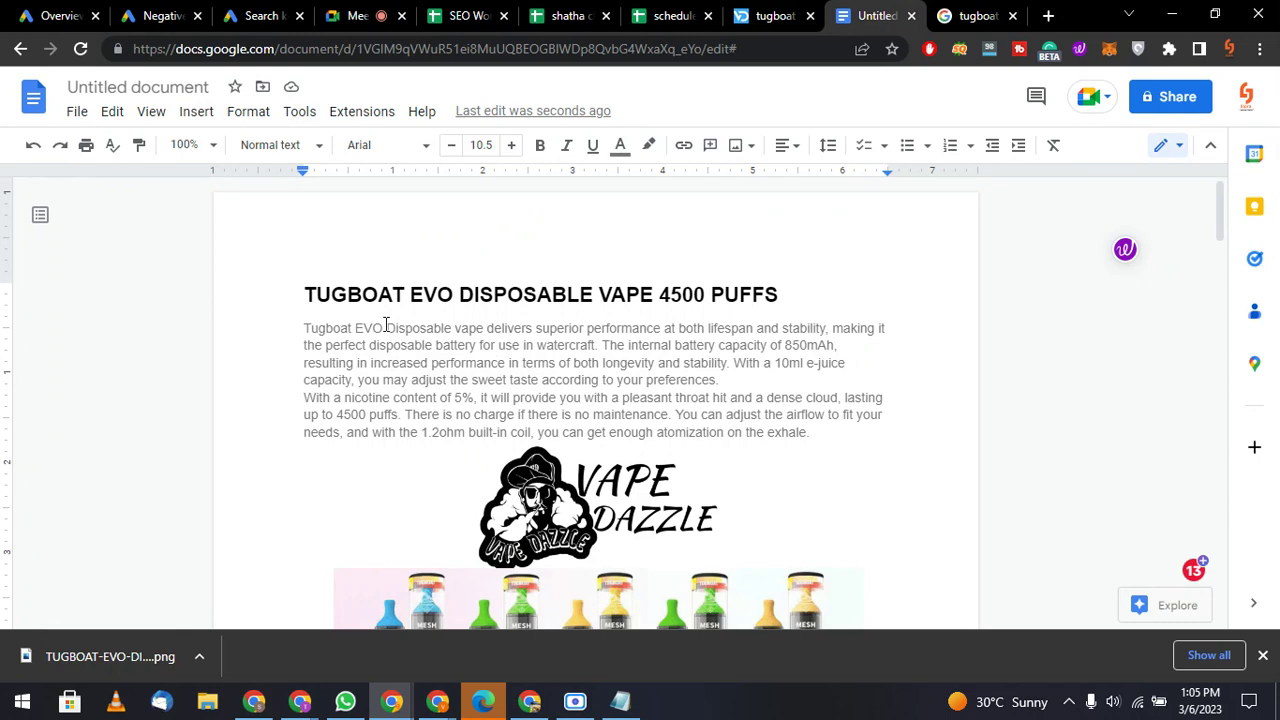
Insert '4500 Puffs' after 'Tugboat EVO' in the opening paragraph.
type("4500 ")
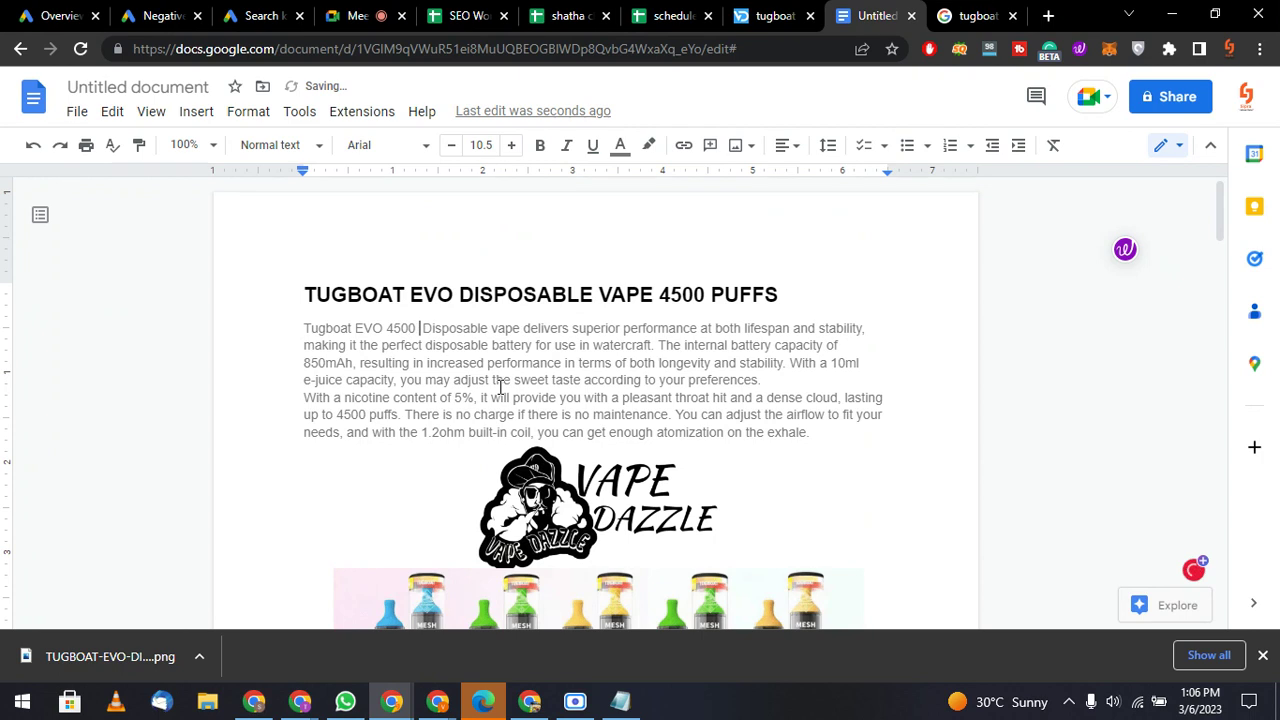
type("Puffs")
key("ctrl+shift+Left")
key("ctrl+shift+Left")
key("ctrl+shift+Left")
key("ctrl+shift+Left")
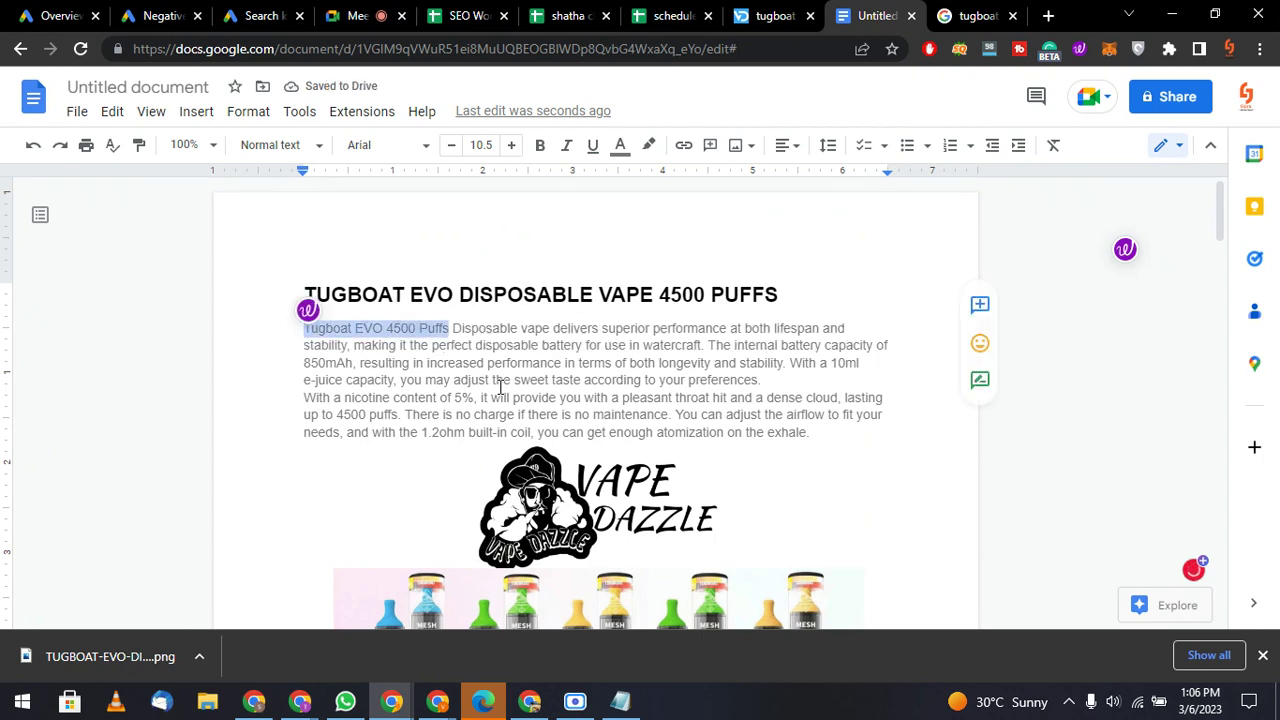
key("ctrl+k")
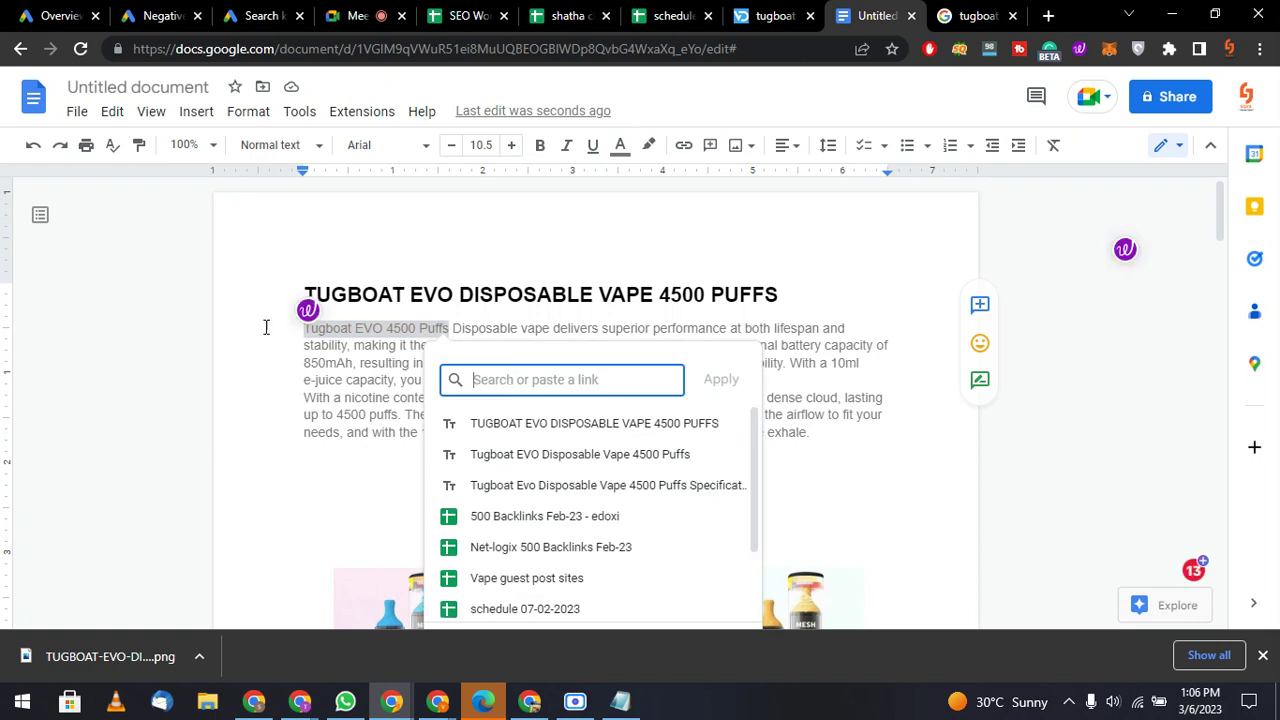
left_click(298, 362)
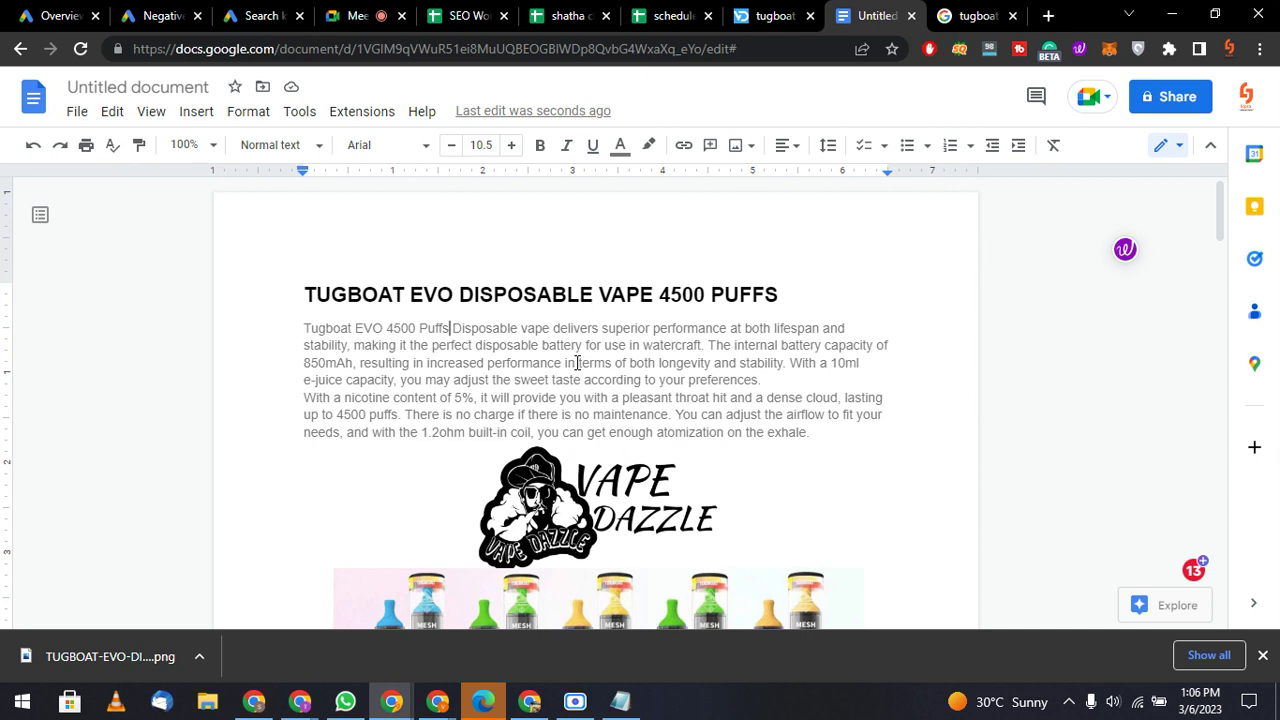
Reselect 'Tugboat EVO 4500 Puffs' for a link and clear the pasted link search text.
key("ctrl+shift+Left")
key("ctrl+shift+Left")
key("ctrl+shift+Left")
key("ctrl+shift+Left")
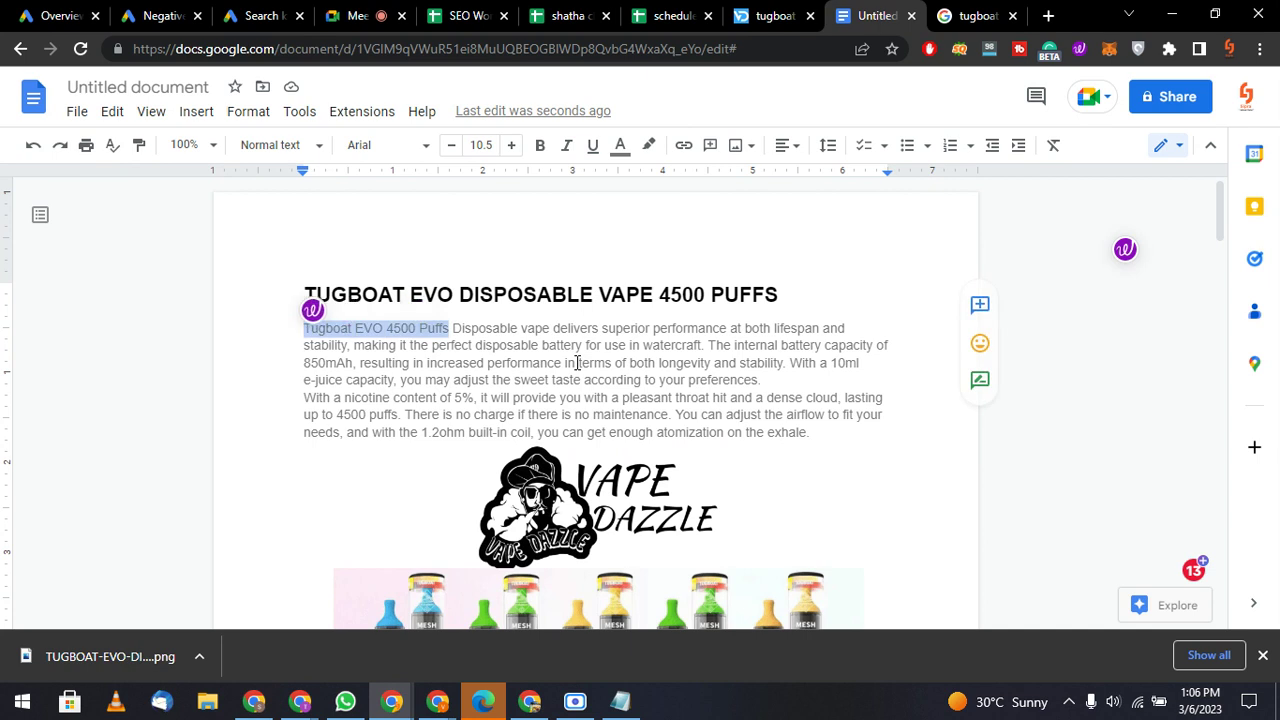
left_click(684, 145)
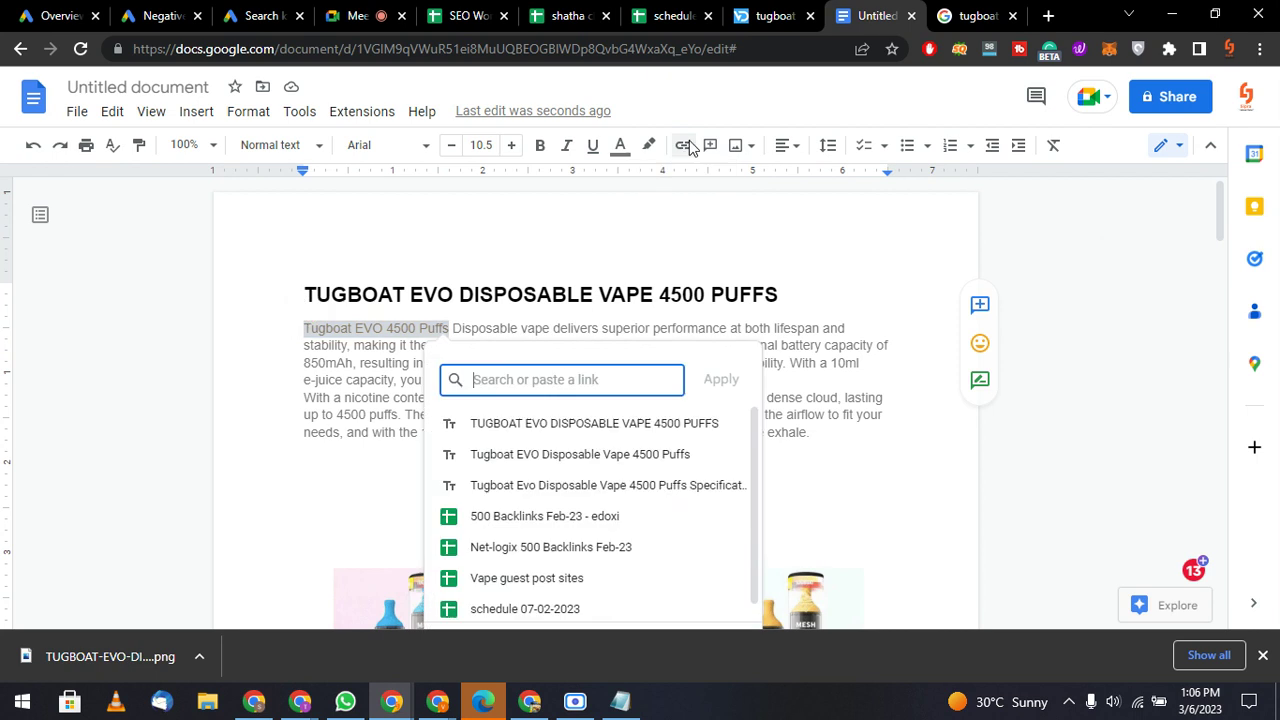
key("ctrl+v")
key("ctrl+a")
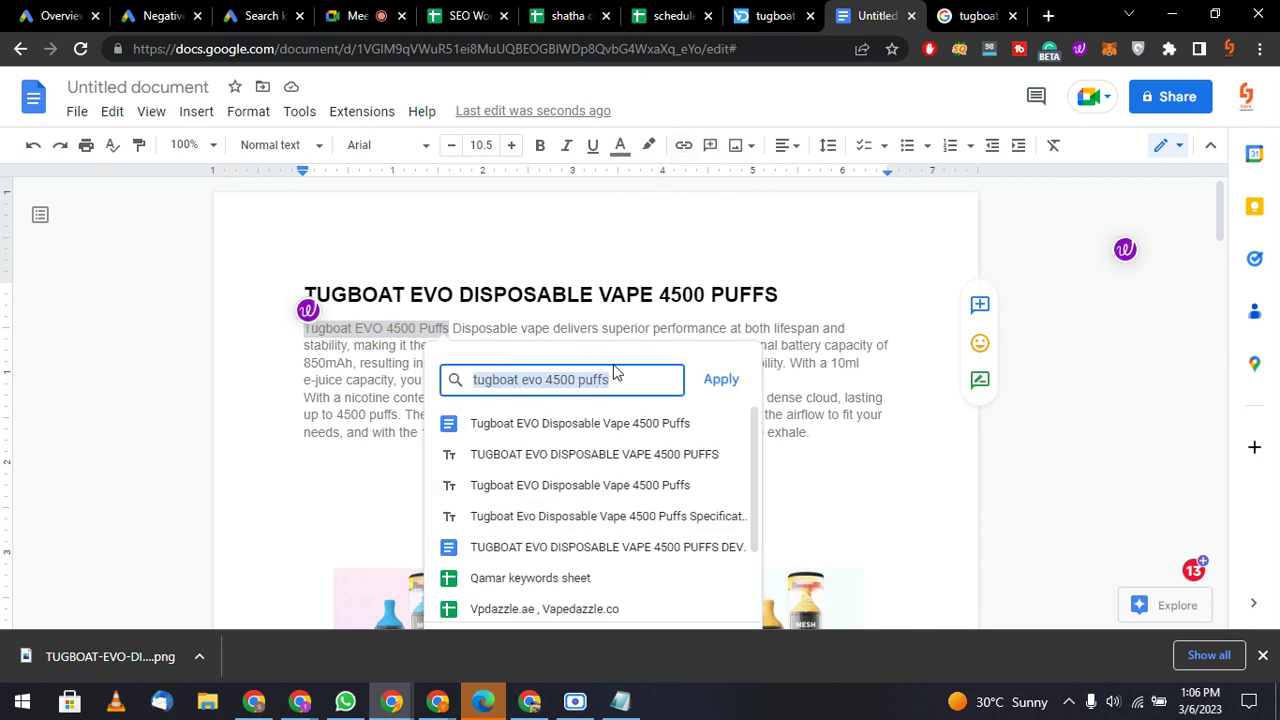
key("BackSpace")
Close the enlarged product image and select parts of the Tugboat EVO page title.
left_click(762, 10)
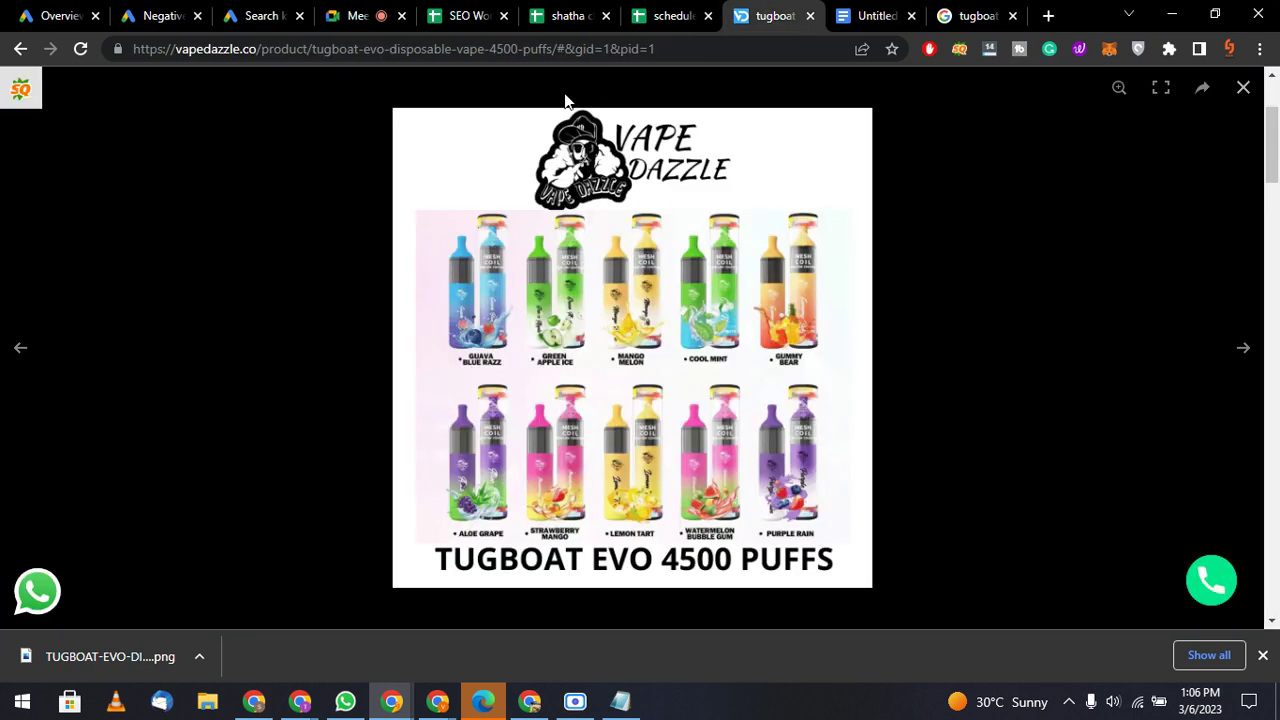
left_click(1213, 240)
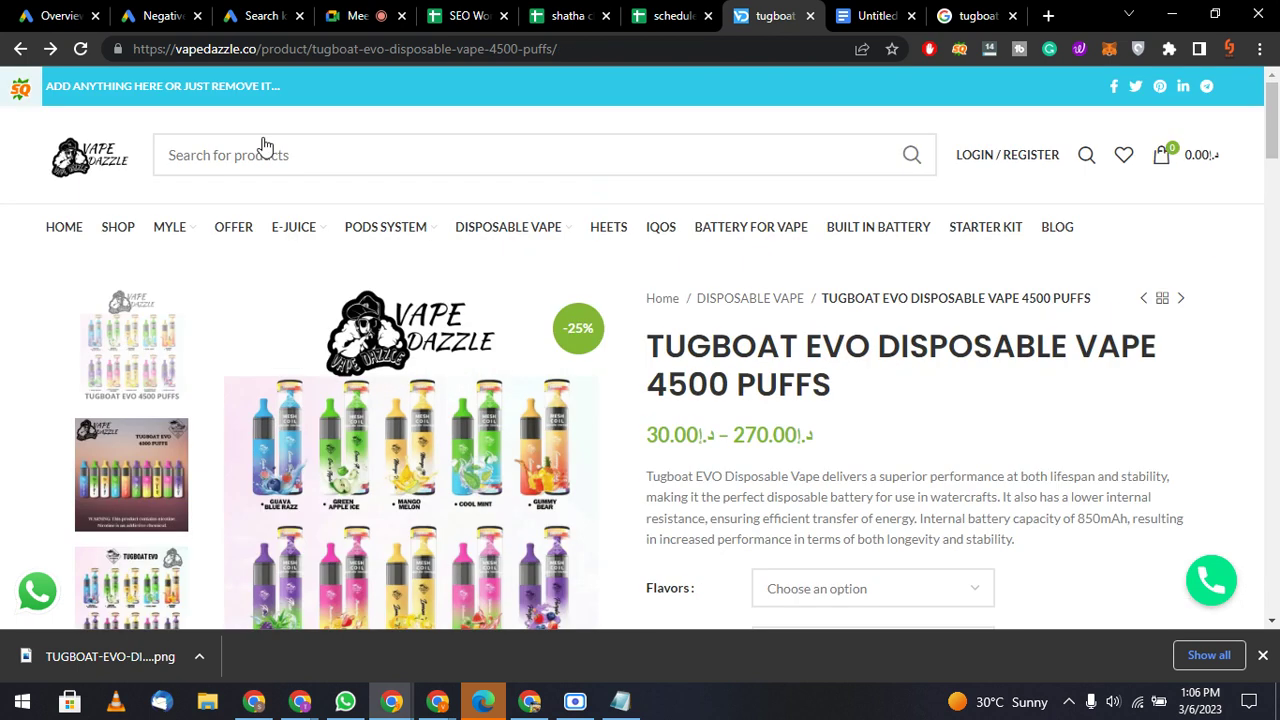
left_click_drag(651, 326, 893, 387)
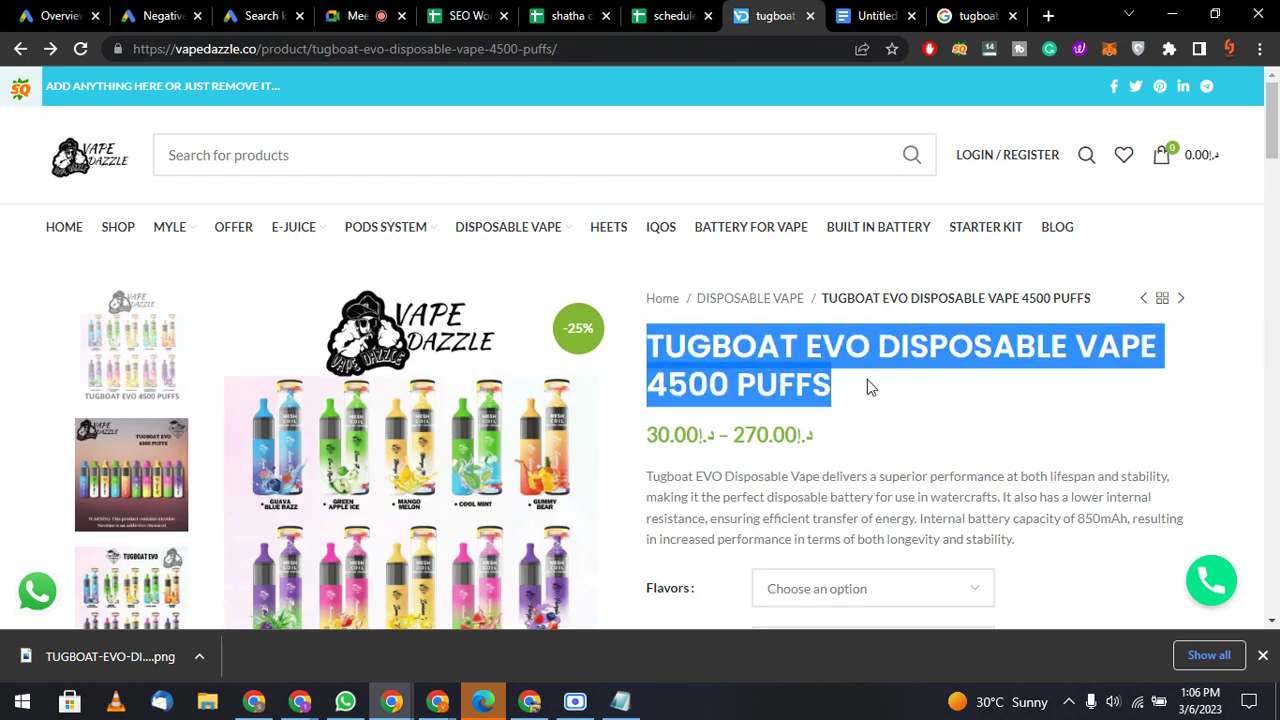
left_click(869, 386)
left_click(651, 47)
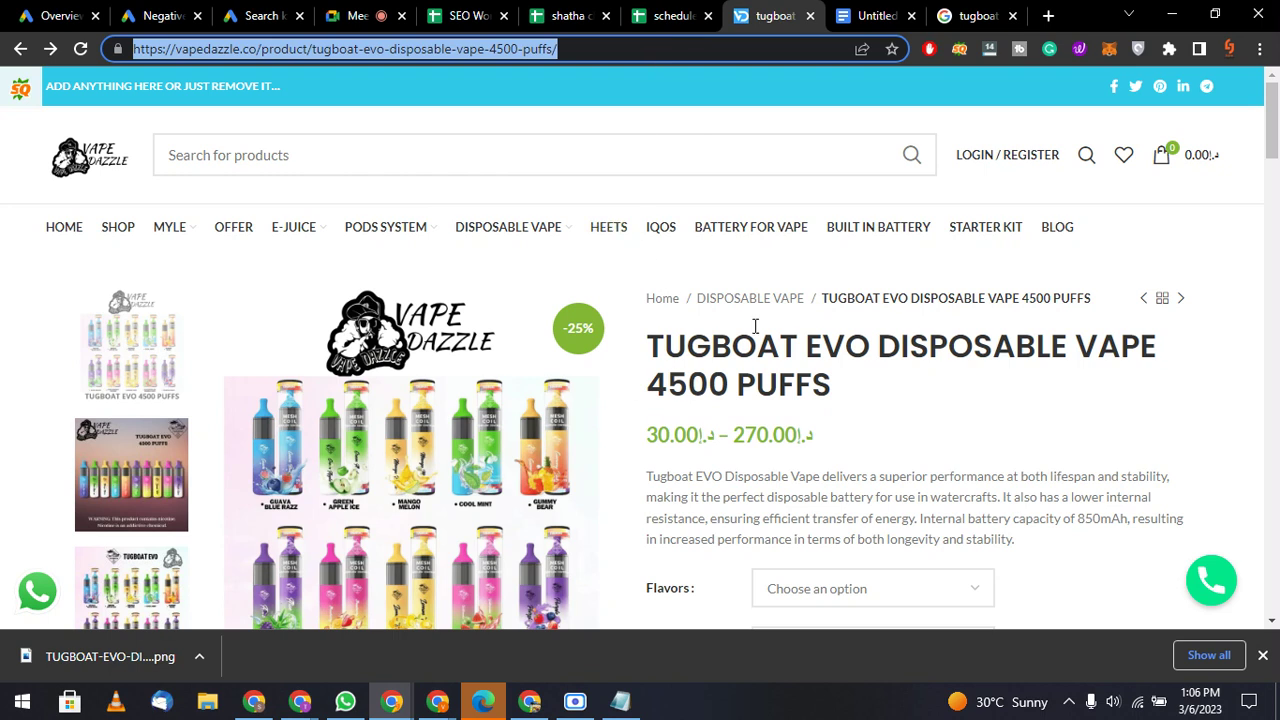
left_click(835, 396)
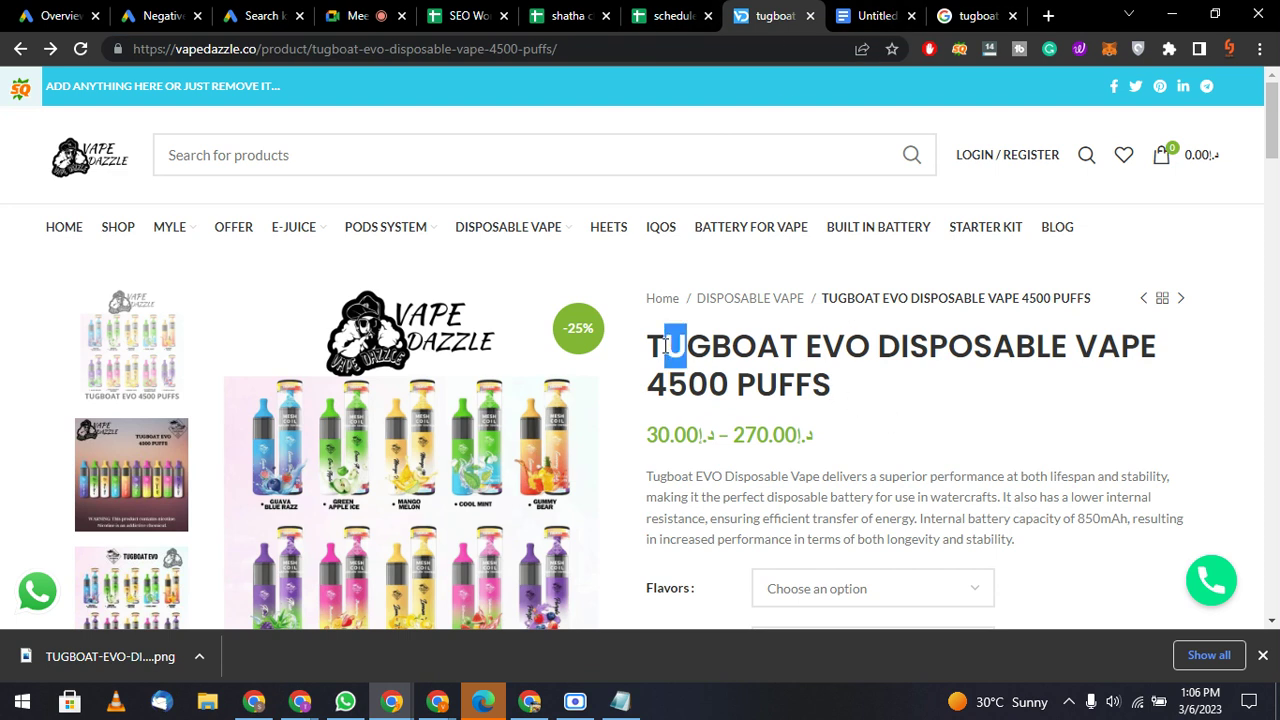
mouse_move(650, 340)
left_mouse_down()
mouse_move(860, 367)
mouse_move(642, 358)
left_mouse_up()
left_click(846, 396)
left_click(840, 402)
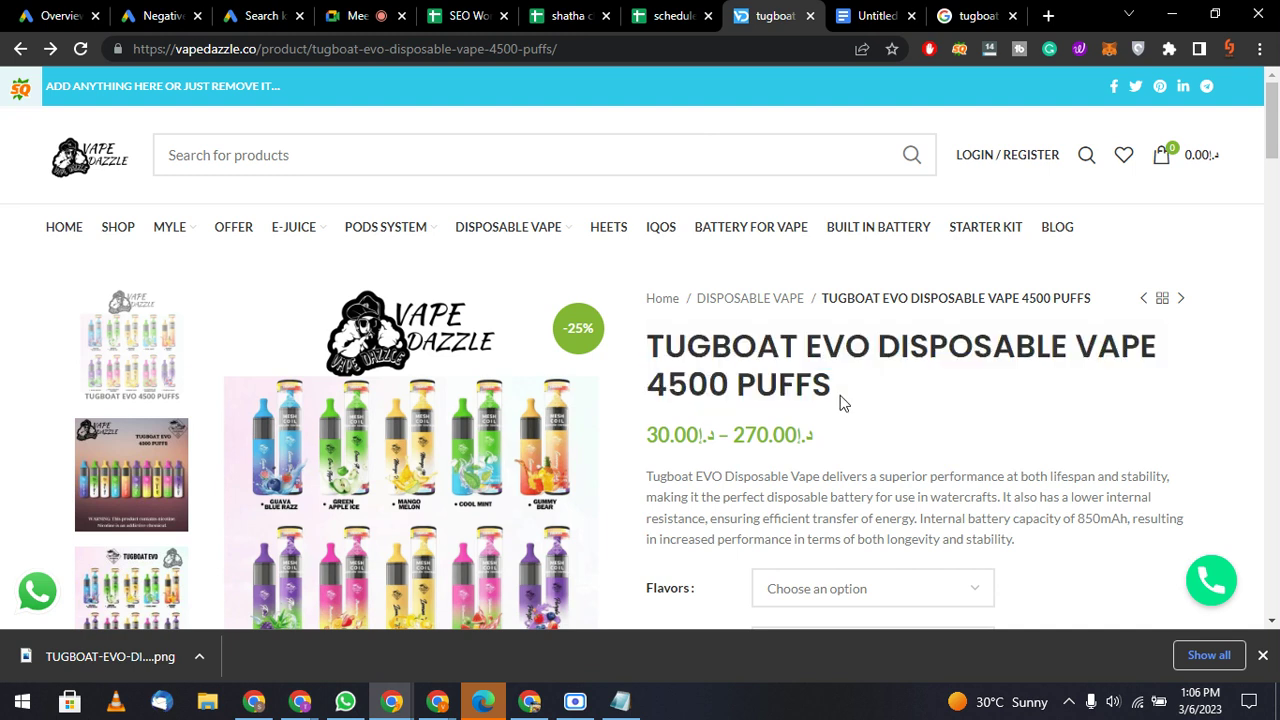
left_click(857, 12)
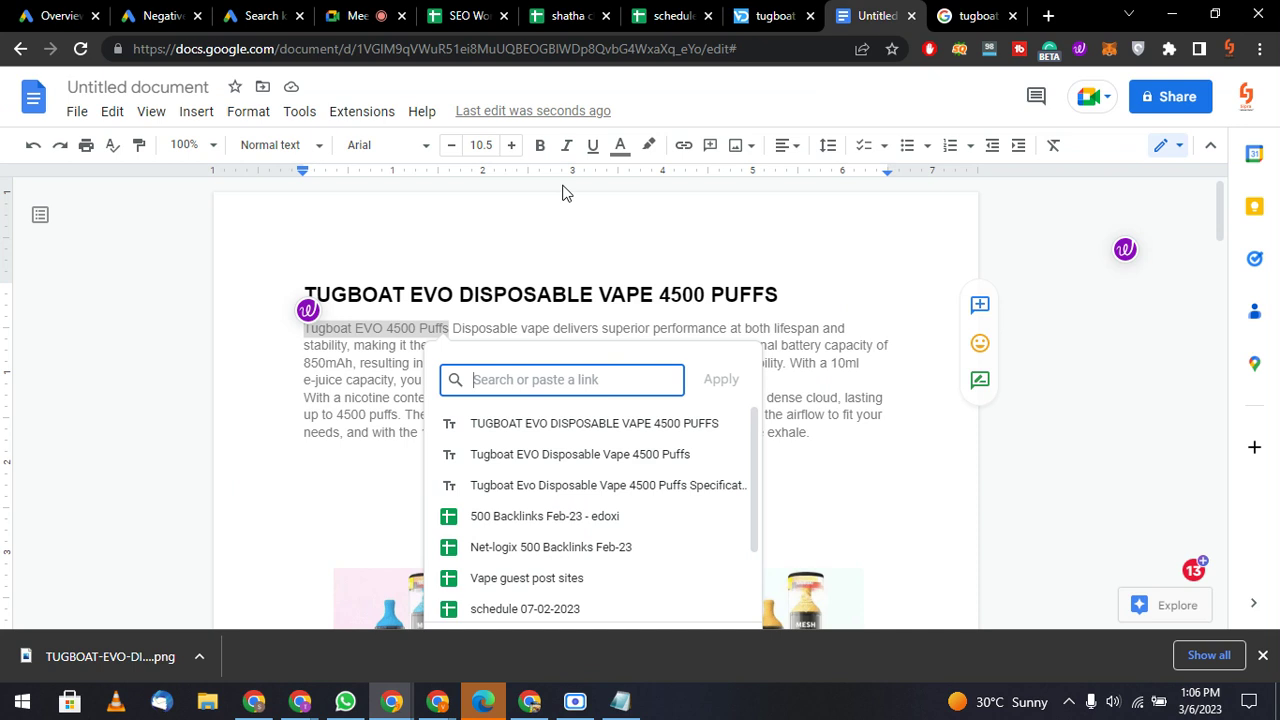
Copy the vapedazzle Tugboat EVO product page address from the address bar.
left_click(765, 15)
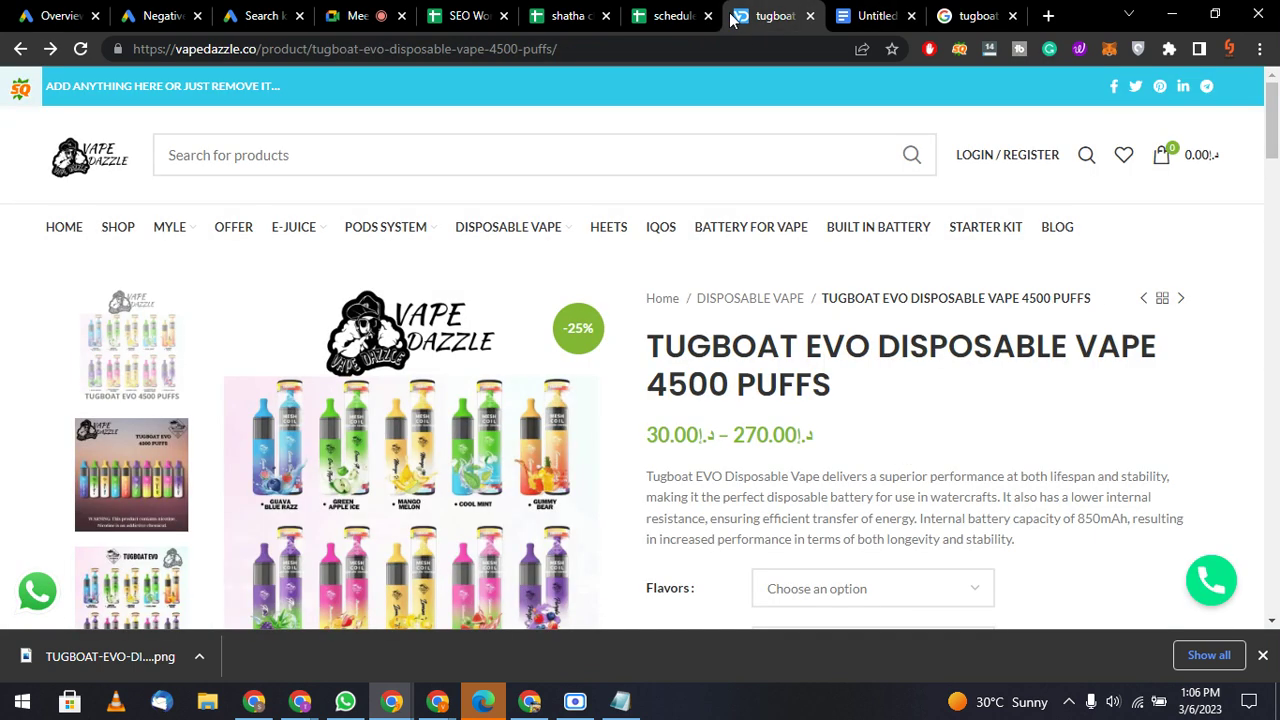
left_click_drag(640, 345, 846, 391)
left_click(846, 391)
left_click_drag(522, 50, 112, 80)
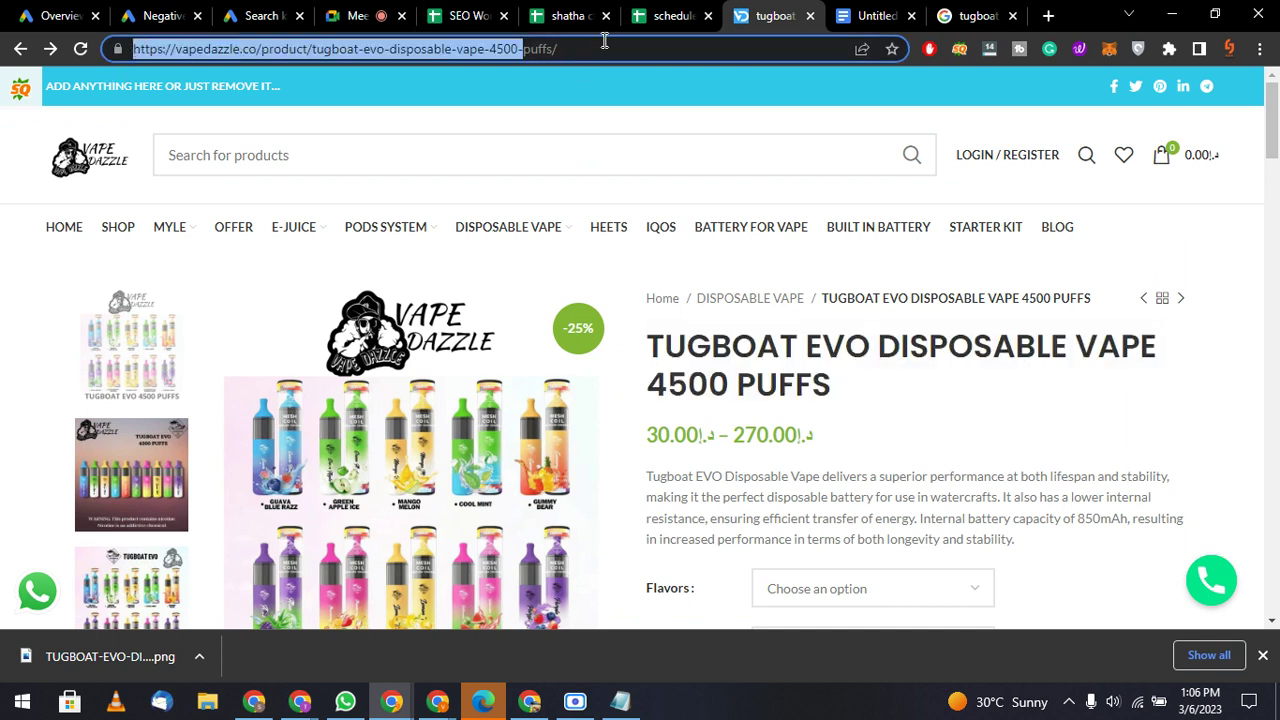
left_click_drag(646, 346, 828, 386)
left_click(828, 386)
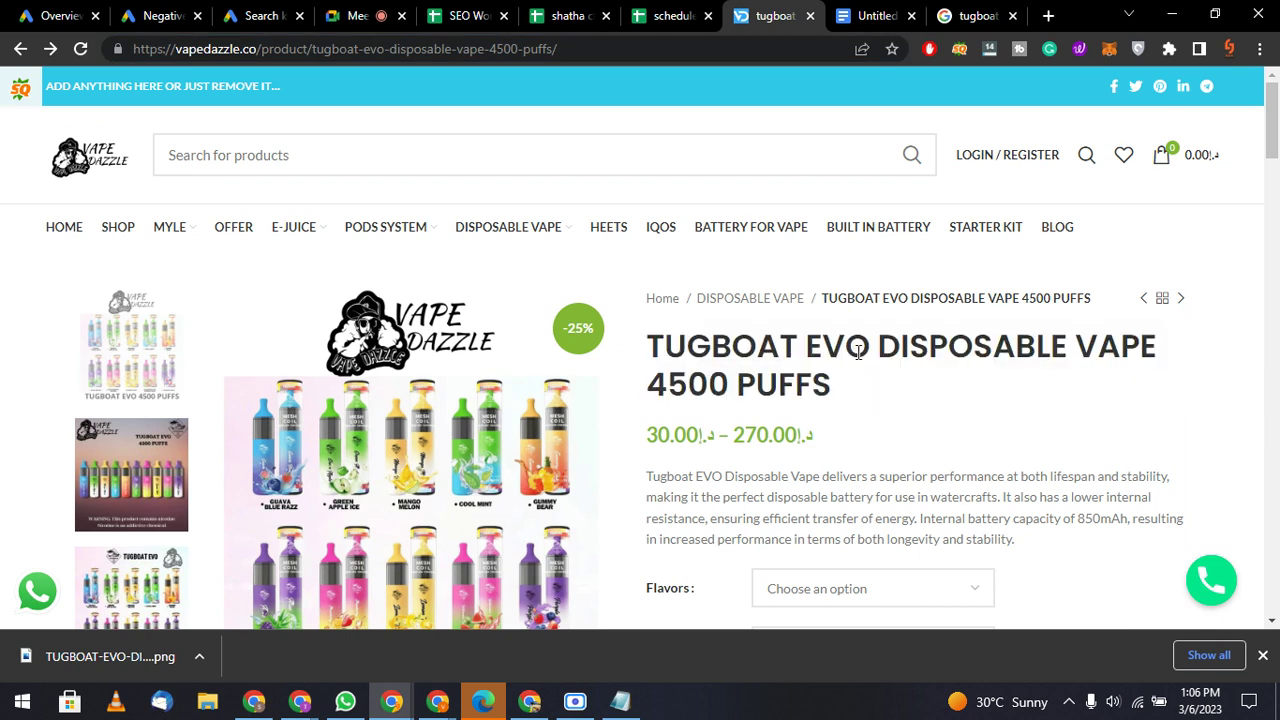
left_click_drag(832, 386, 536, 148)
left_click(573, 48)
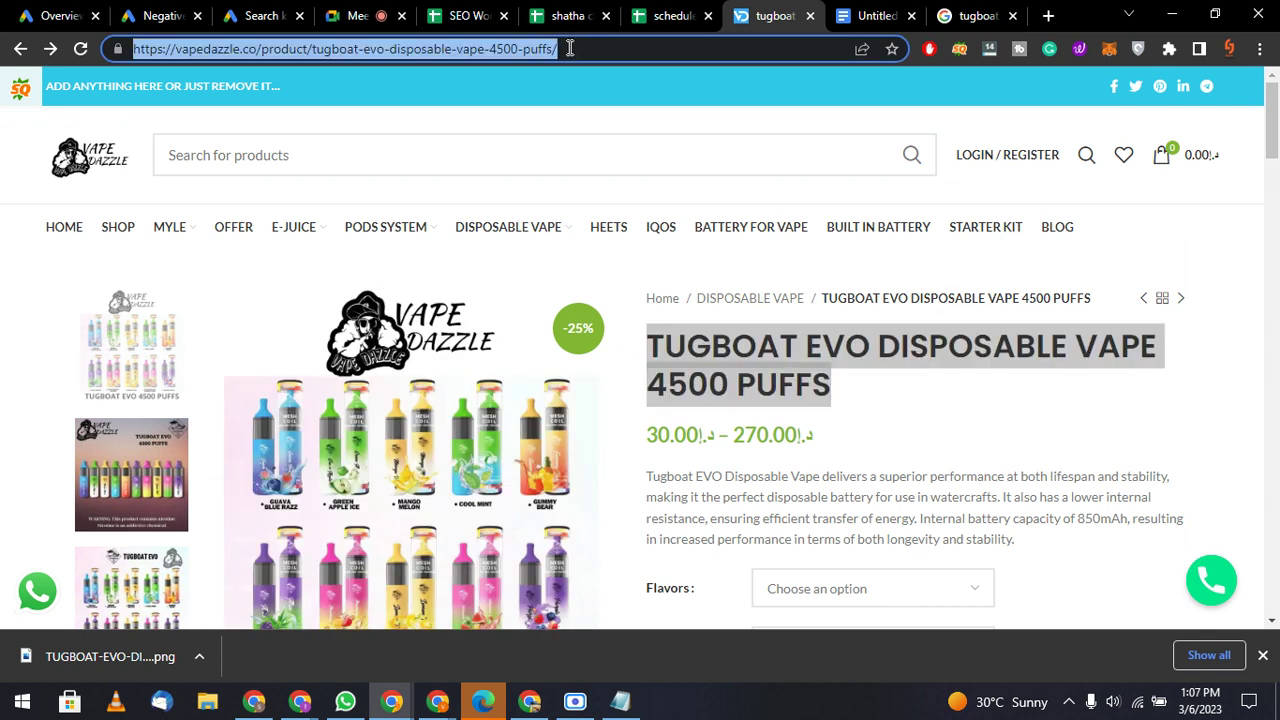
right_click(520, 53)
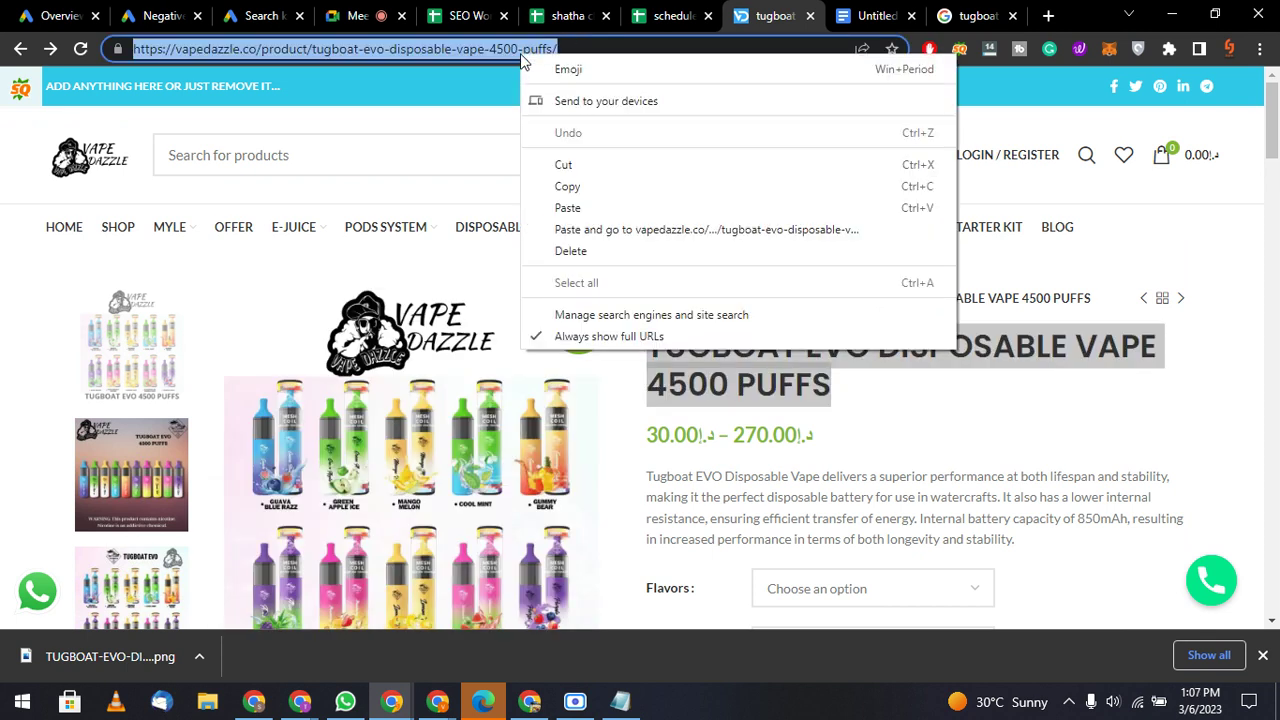
left_click(580, 187)
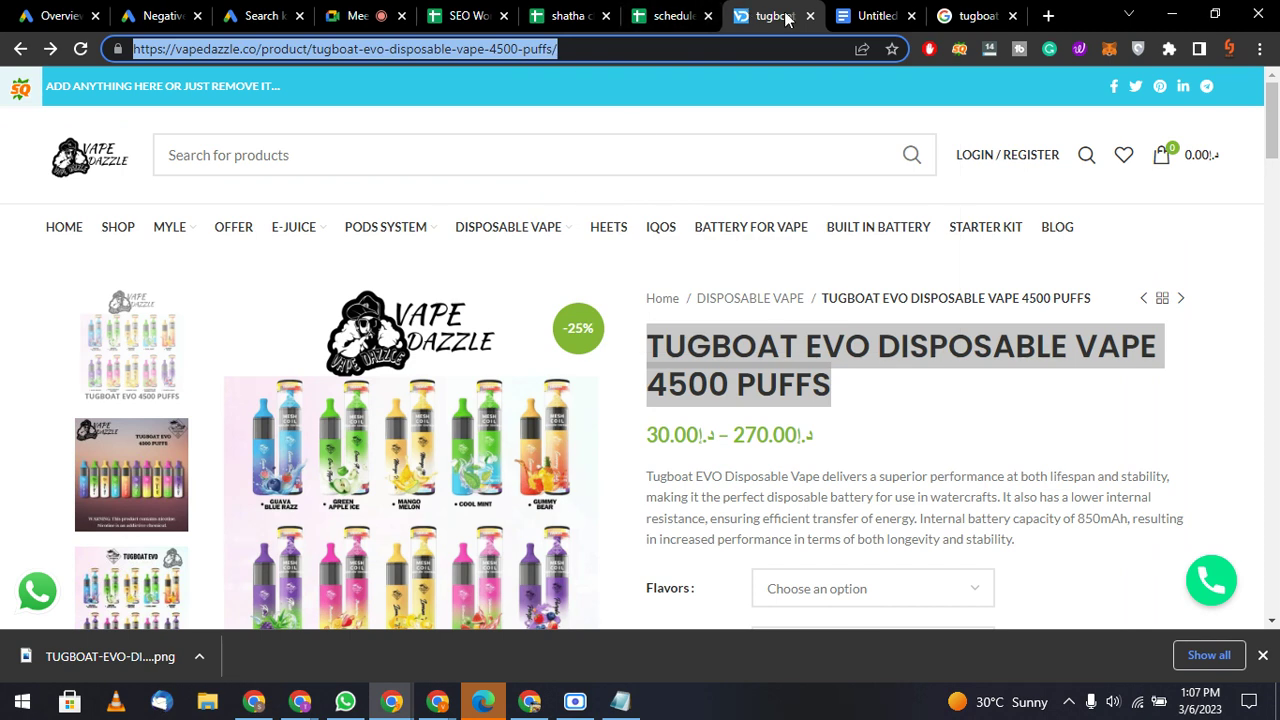
left_click(875, 12)
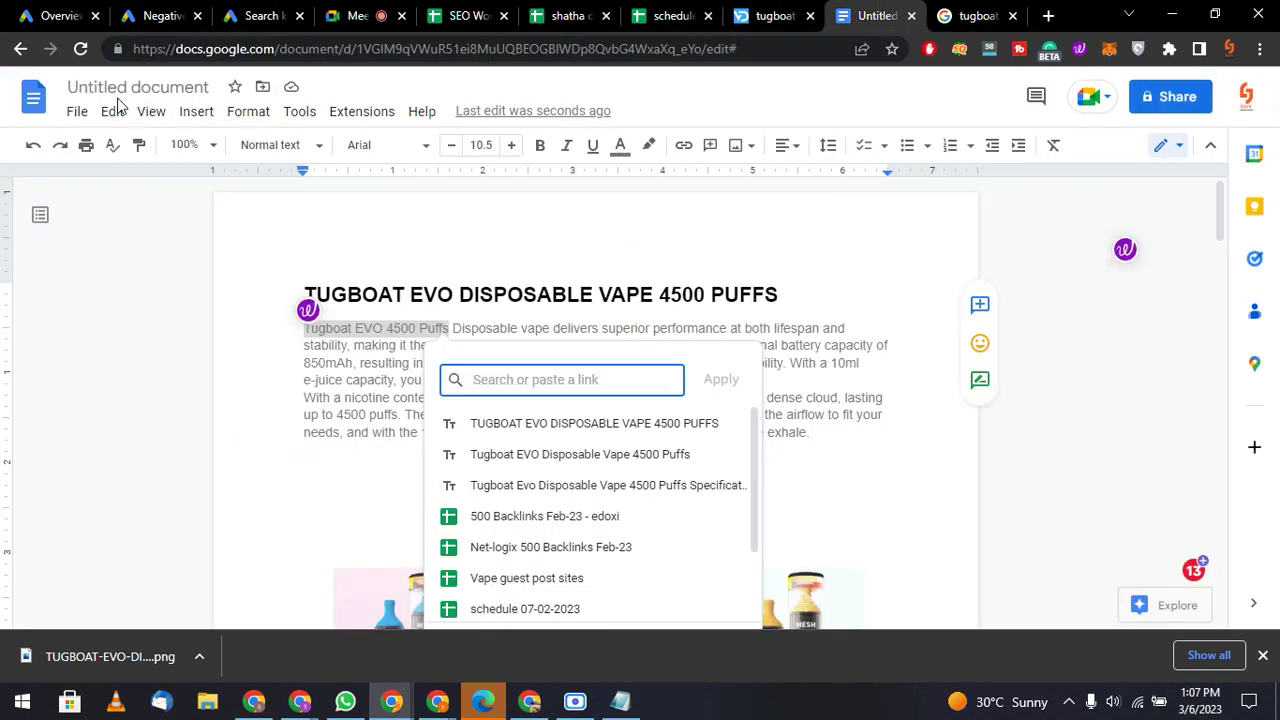
Link 'Tugboat EVO 4500 Puffs' in the opening paragraph to the vapedazzle product page URL.
left_click(278, 331)
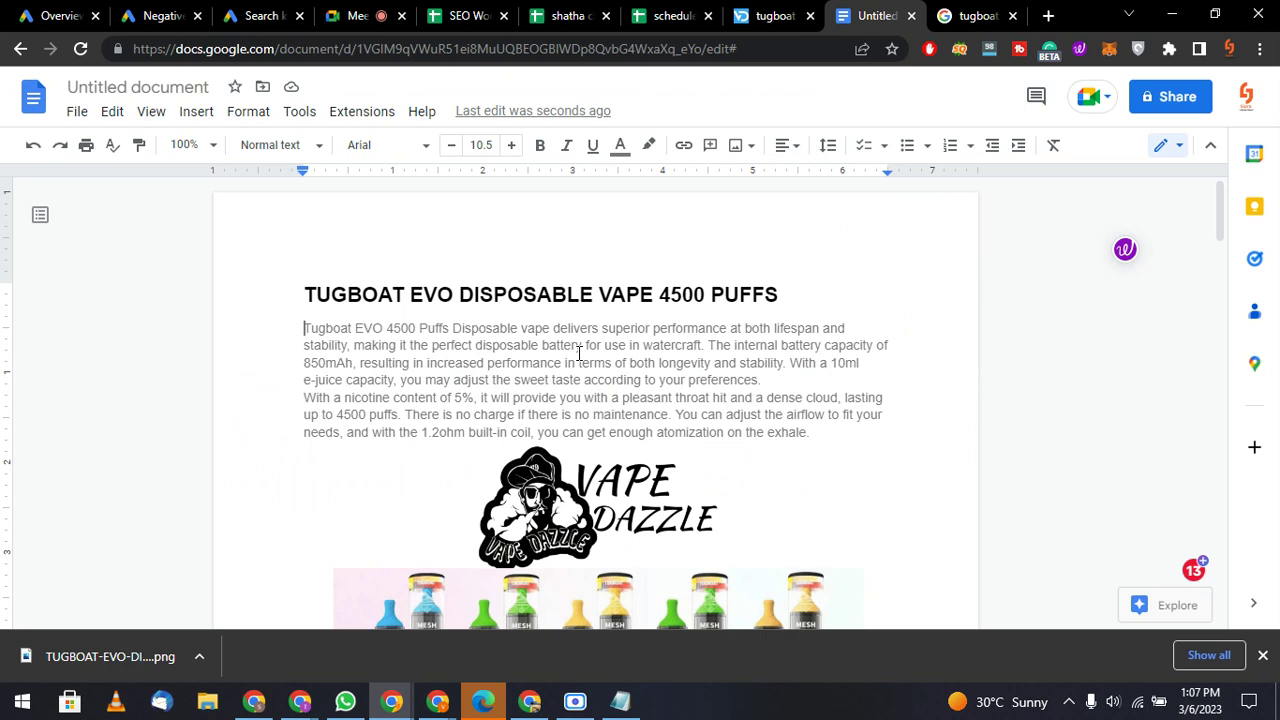
key("ctrl+shift+Right")
key("ctrl+shift+Right")
key("ctrl+shift+Right")
key("ctrl+shift+Right")
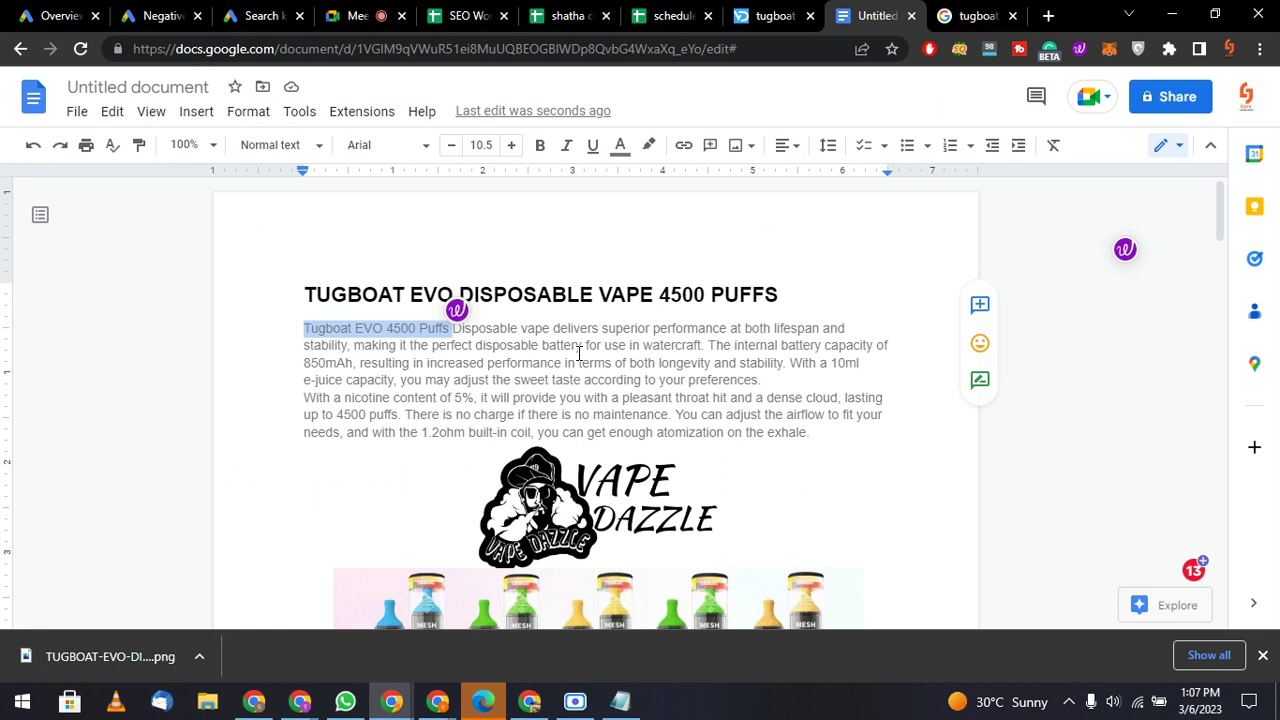
key("ctrl+k")
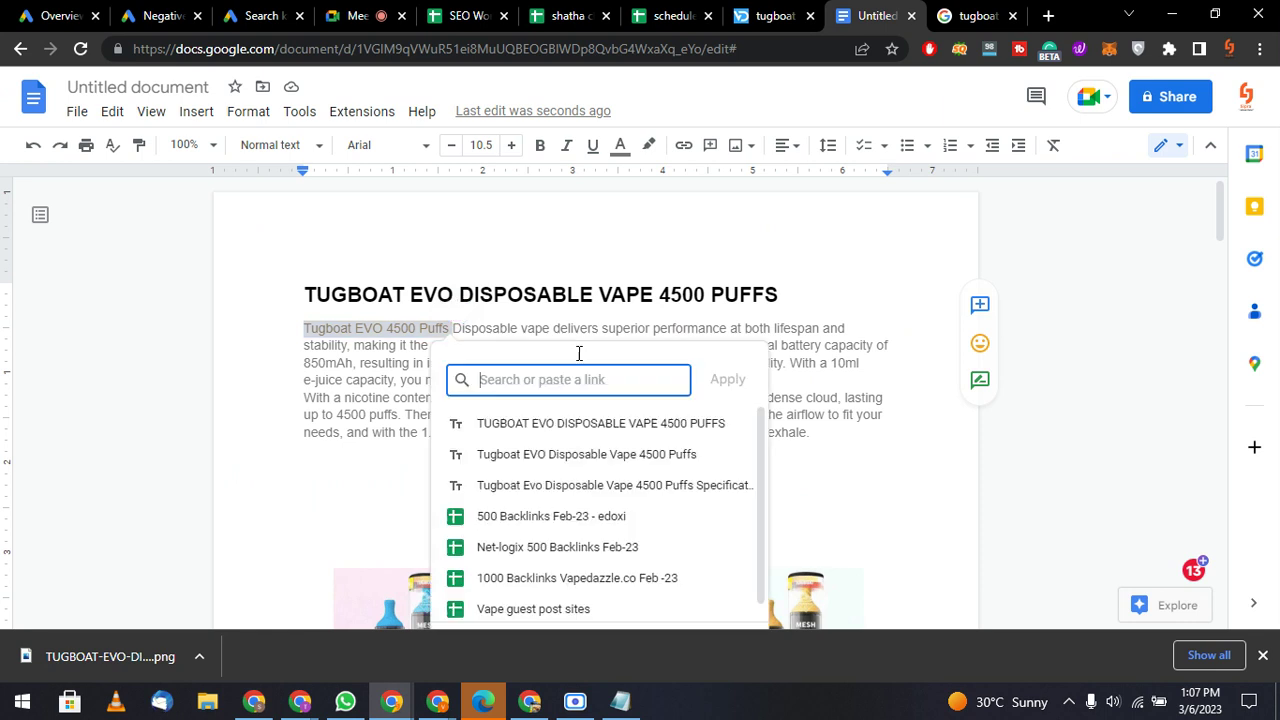
left_click(684, 147)
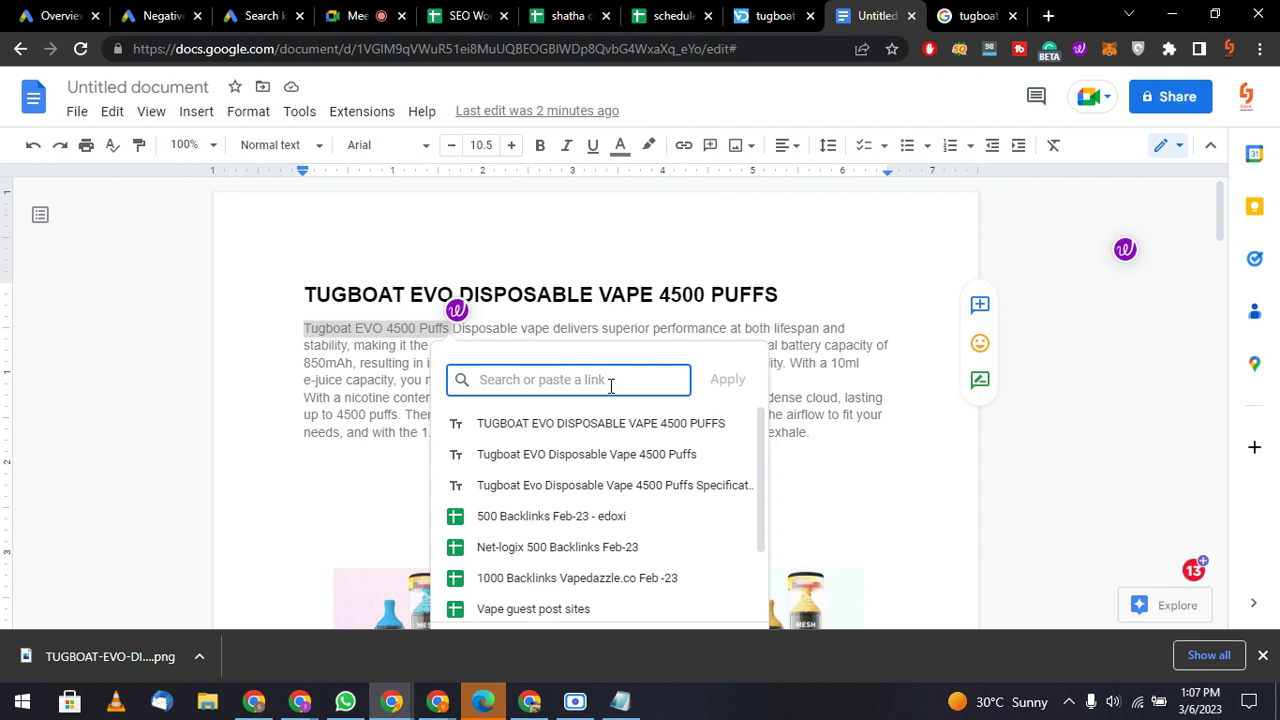
key("ctrl+v")
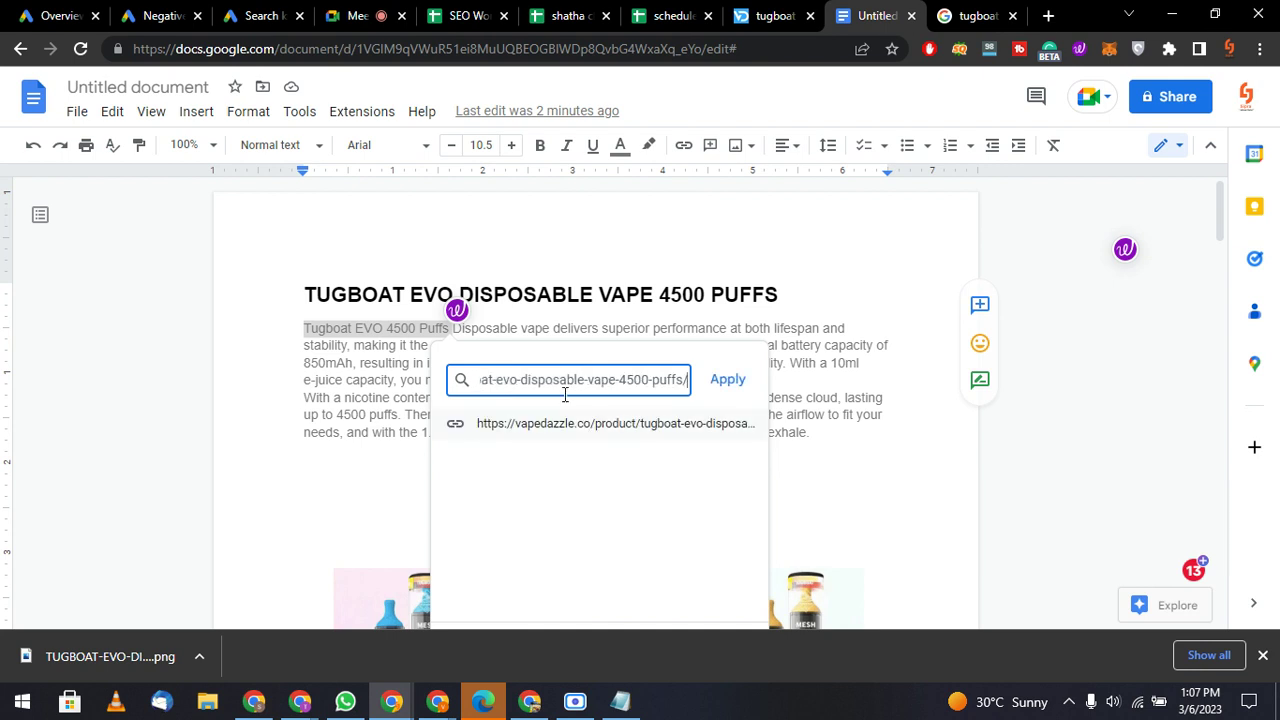
left_click(775, 15)
left_click(473, 52)
key("ctrl+c")
left_click(870, 15)
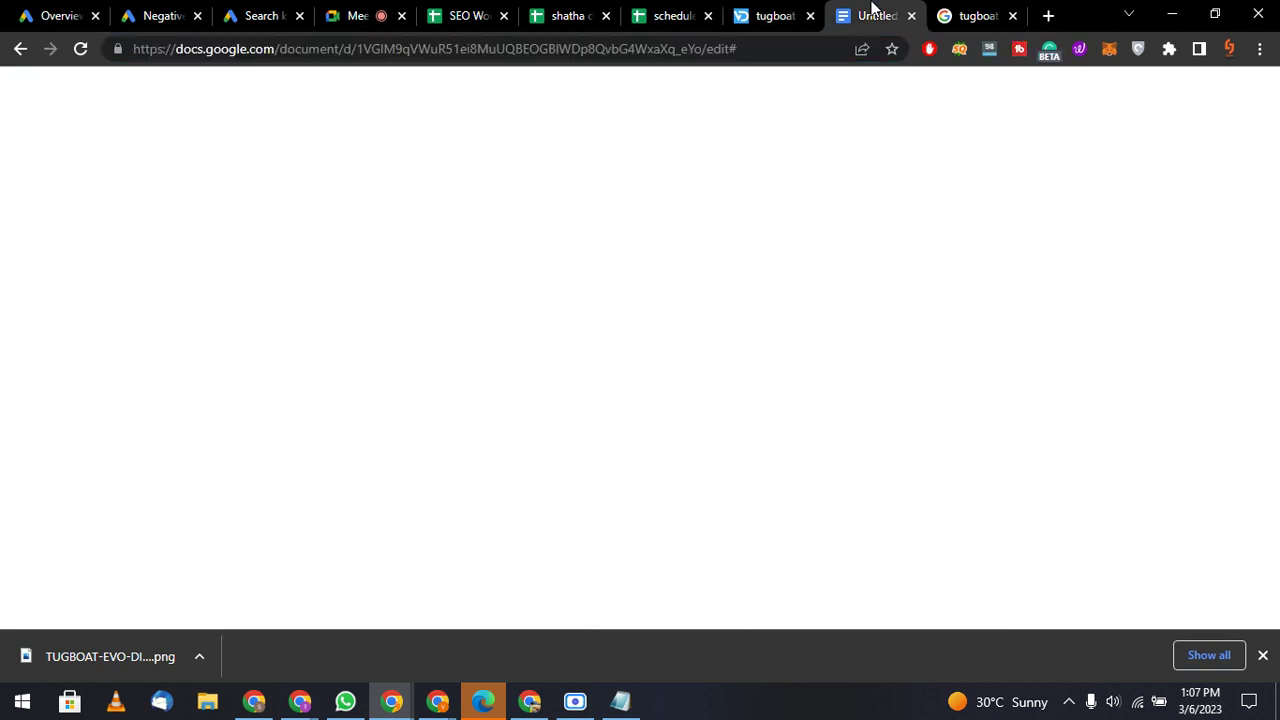
key("ctrl+v")
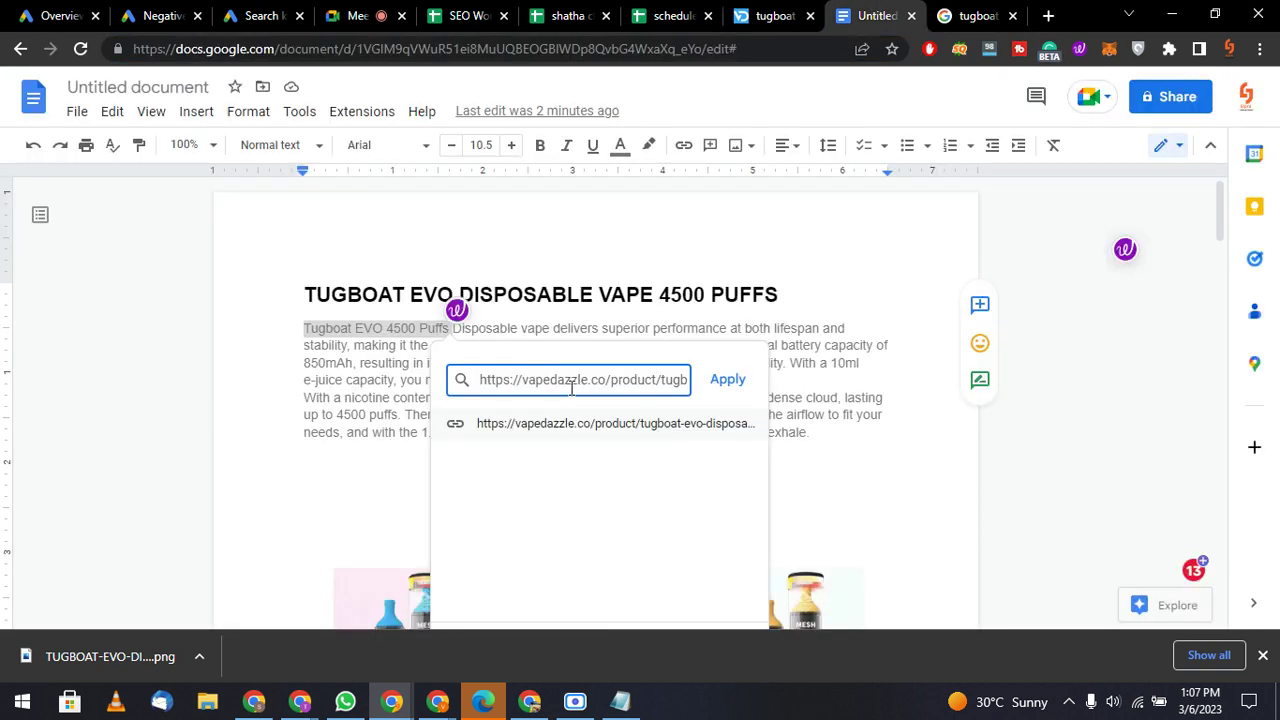
left_click(729, 380)
Link 'Tugboat EVO Disposable' in the HIGH PUFFS section to the product page URL.
scroll(730, 388, "down", 2)
scroll(730, 388, "down", 10)
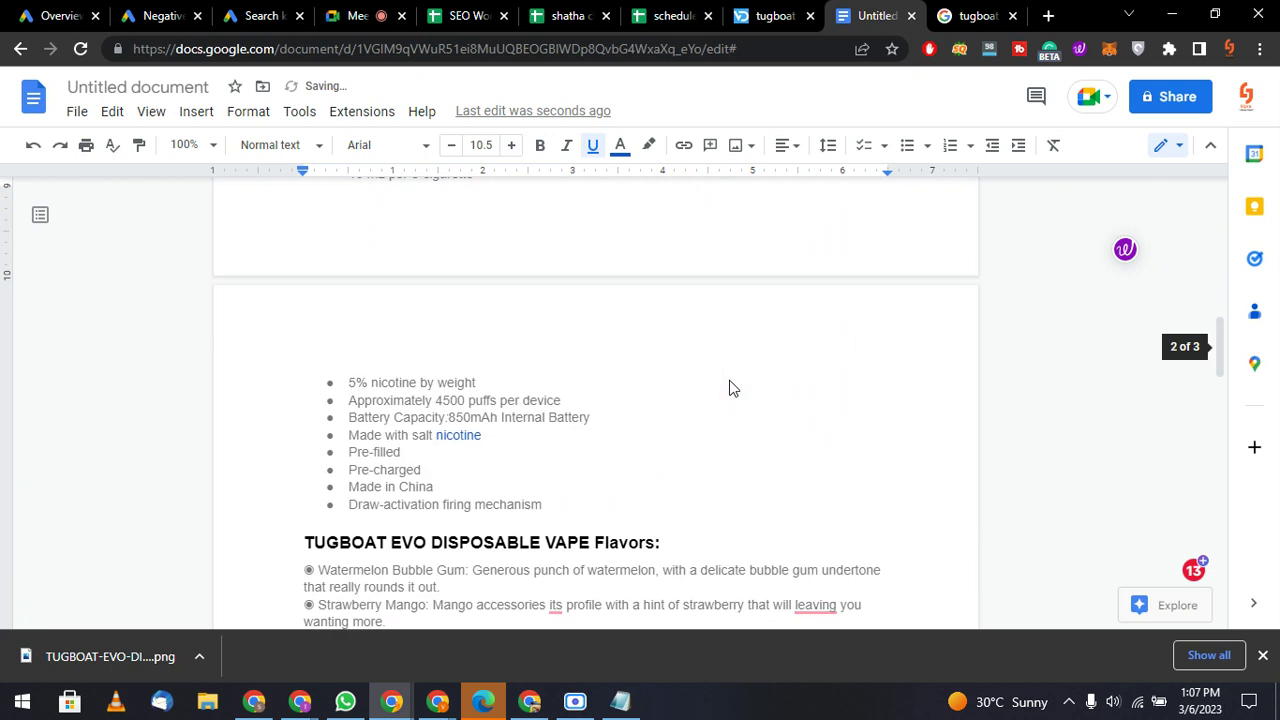
scroll(730, 388, "down", 6)
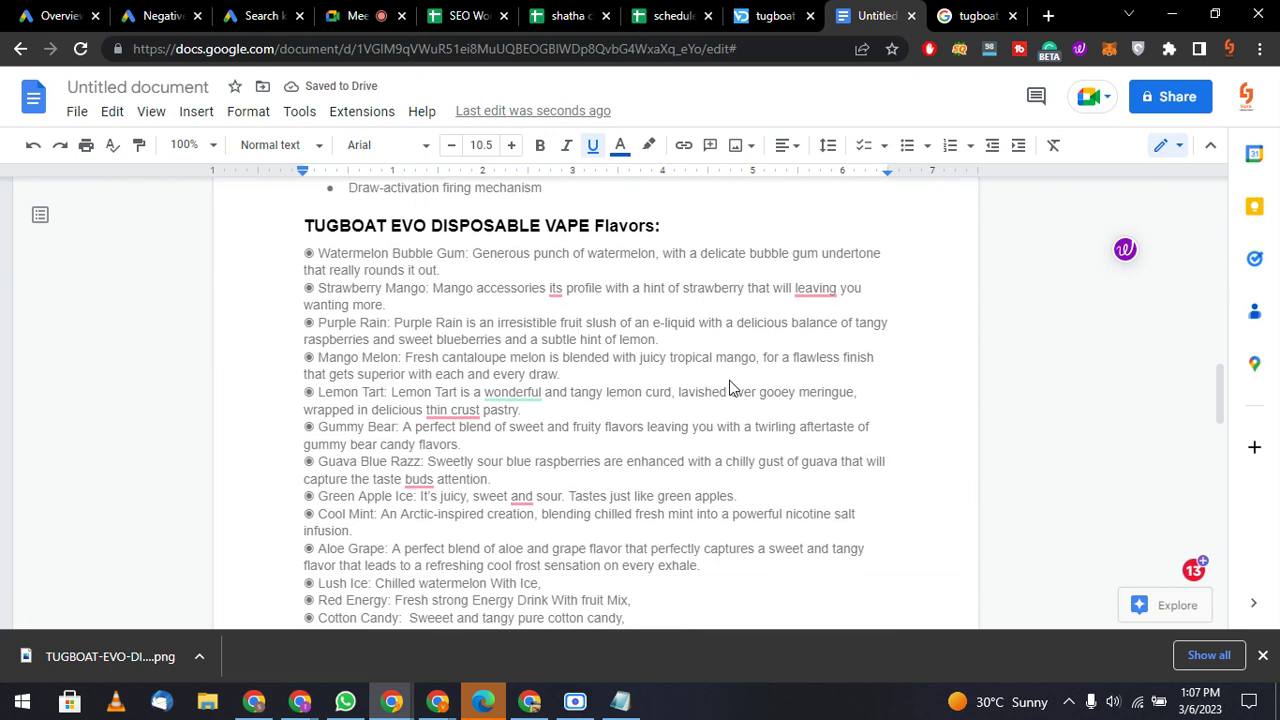
scroll(730, 388, "down", 12)
scroll(731, 386, "up", 6)
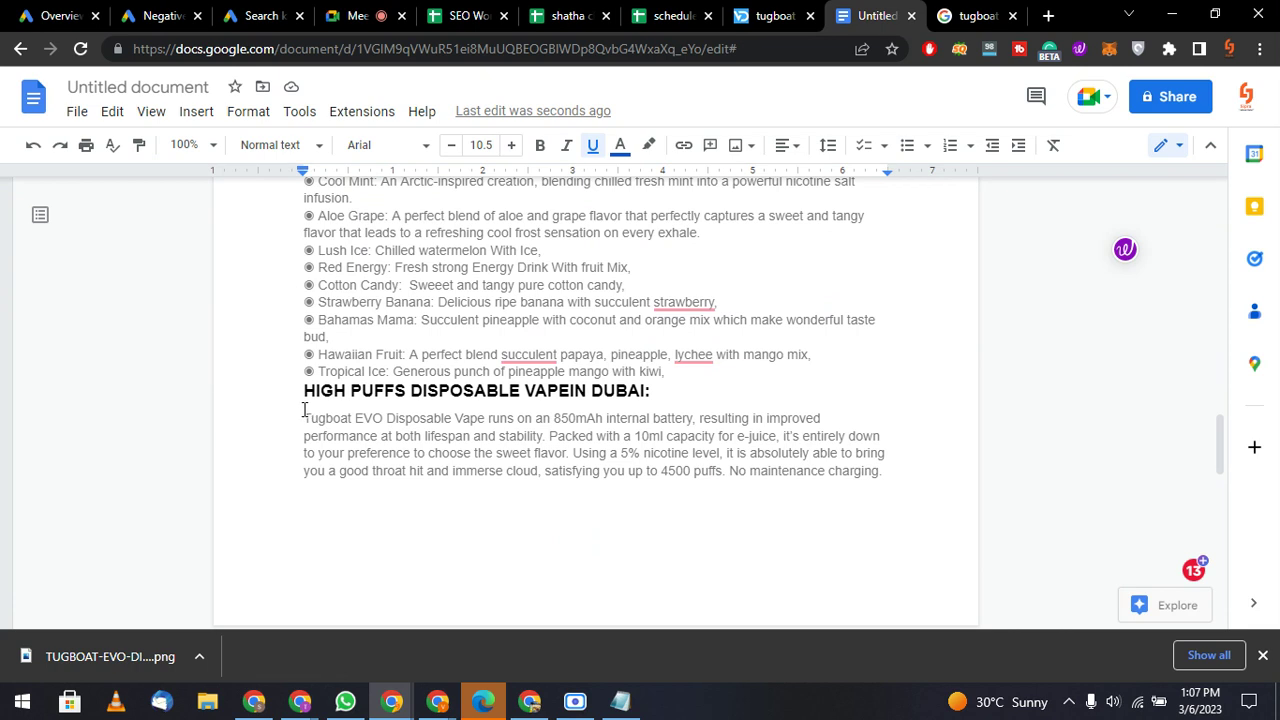
left_click_drag(304, 409, 366, 417)
left_click(389, 397)
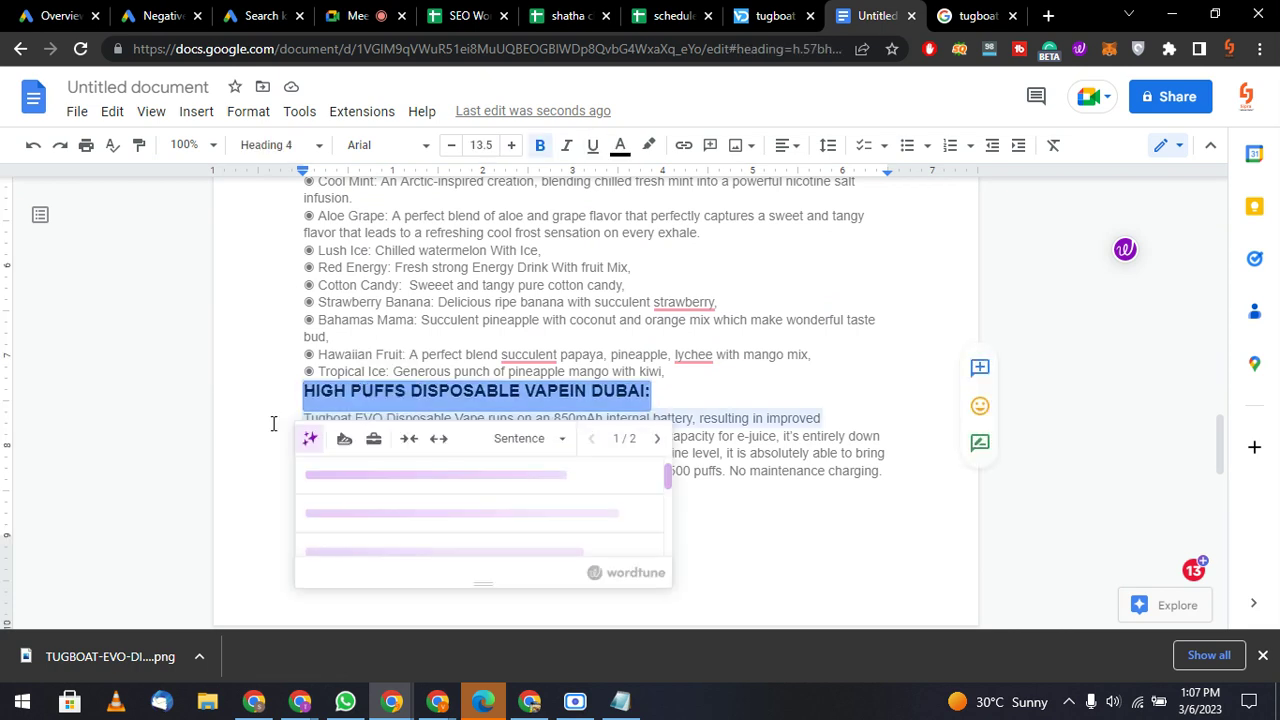
left_click(292, 423)
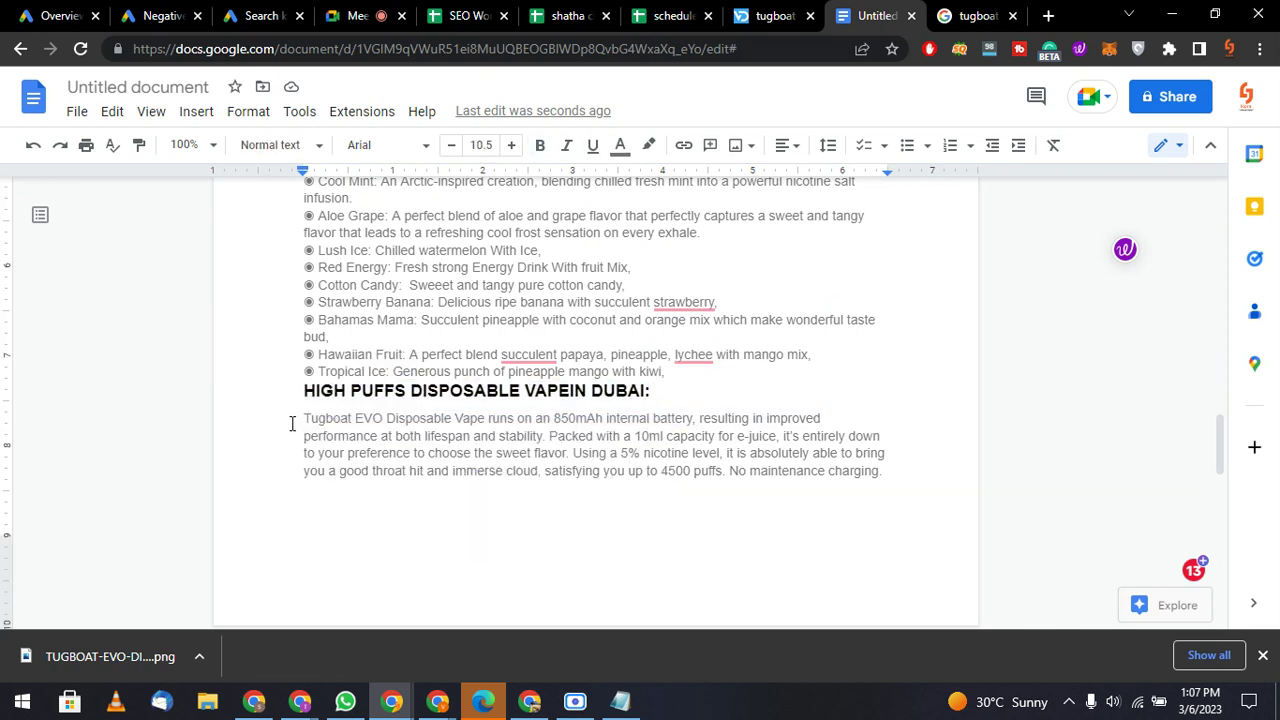
key("ctrl+shift+Page_Down")
key("ctrl+shift+Right")
key("ctrl+shift+Right")
key("ctrl+shift+Right")
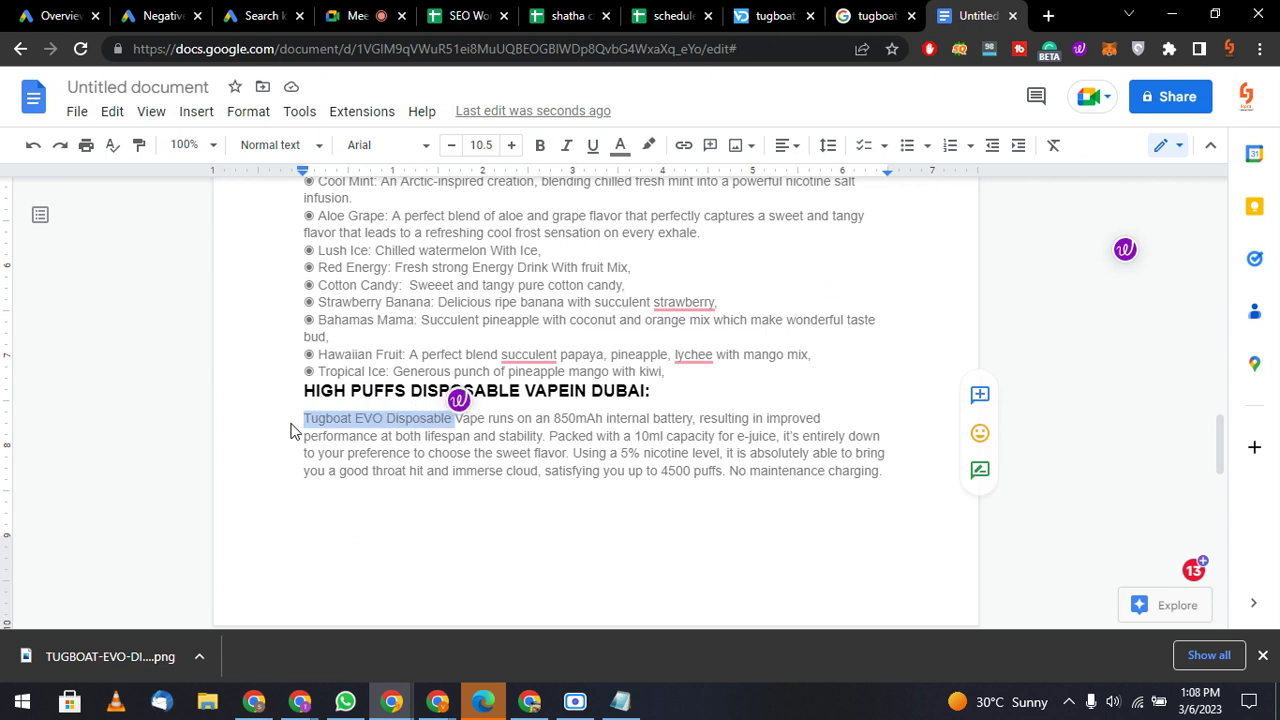
key("ctrl+k")
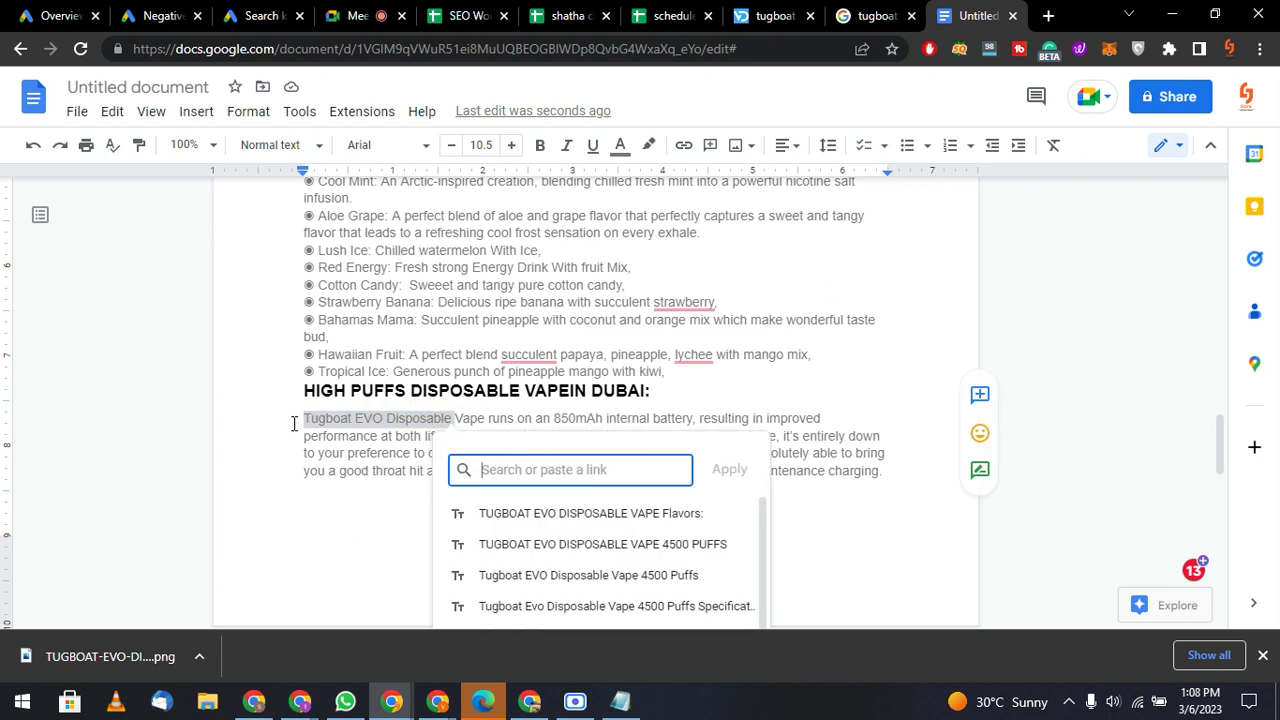
key("ctrl+v")
key("Return")
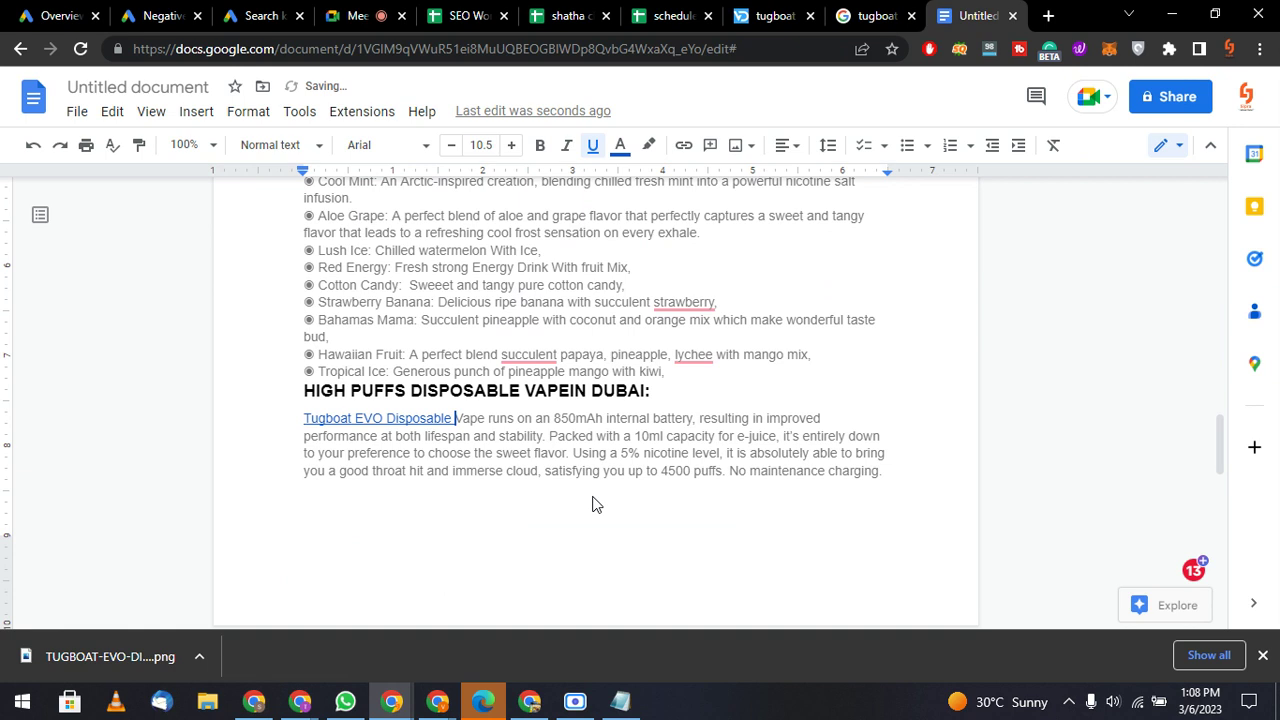
Insert a blank line after 'preferences.' to split the intro paragraphs.
scroll(592, 503, "up", 8)
scroll(592, 503, "up", 10)
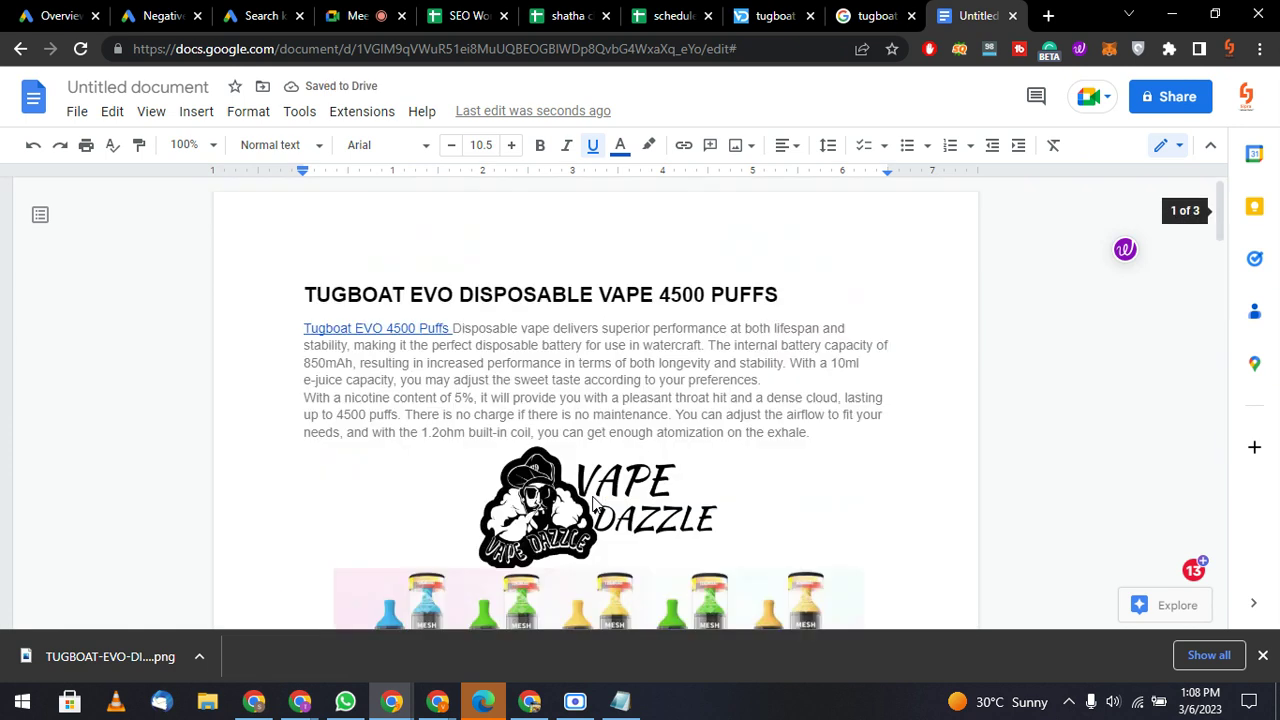
left_click(765, 380)
key("Return")
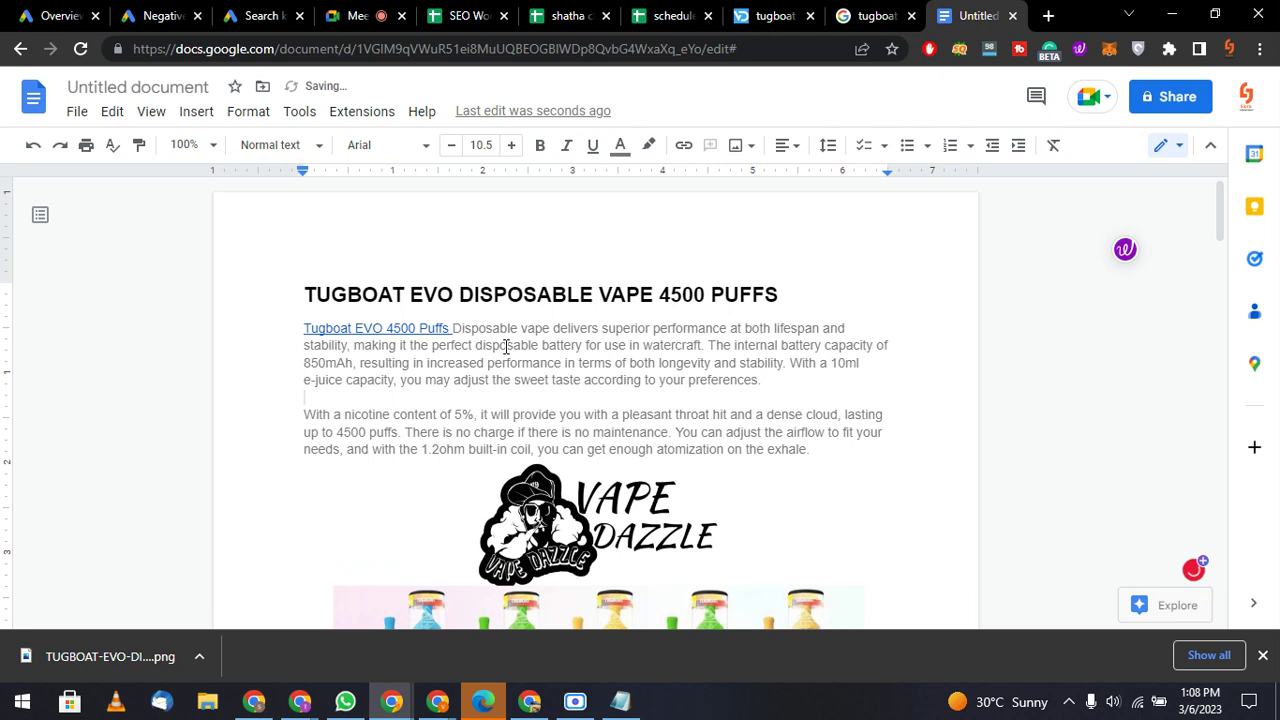
left_click(104, 88)
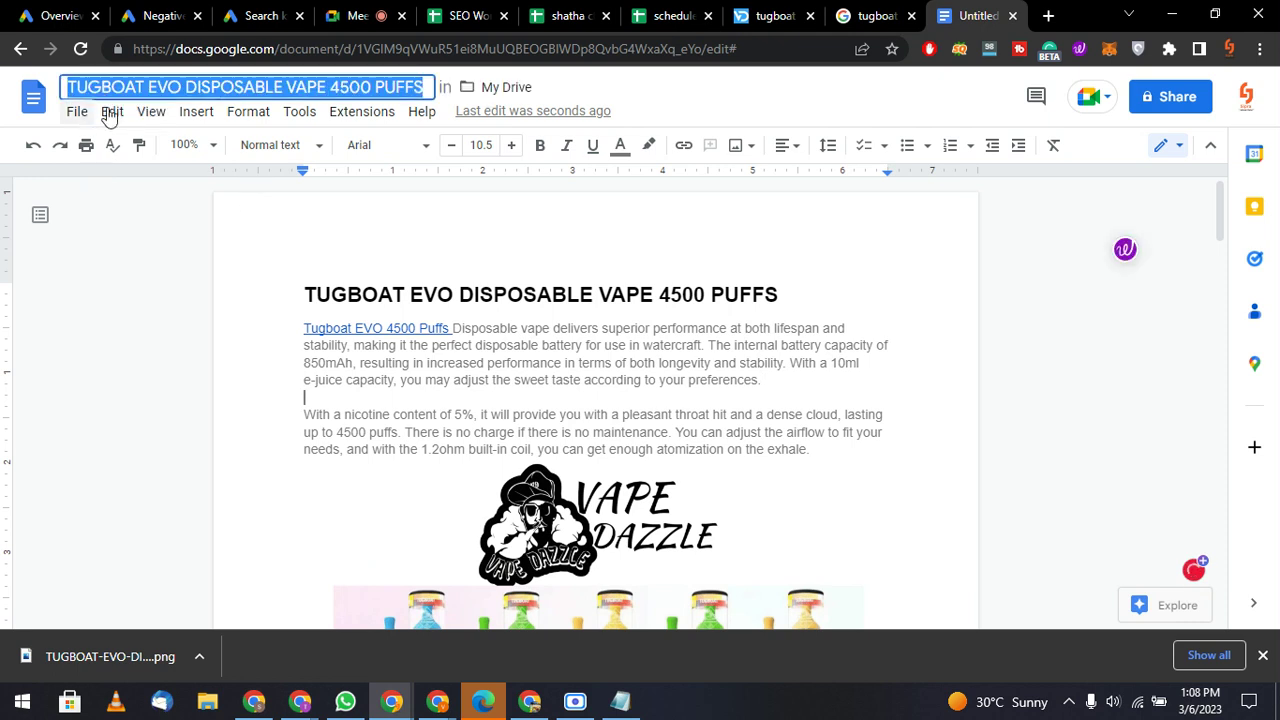
Rename the document to 'TUGBOAT EVO 4500 PUFFS' by removing 'DISPOSABLE VAPE' from the title.
key("Return")
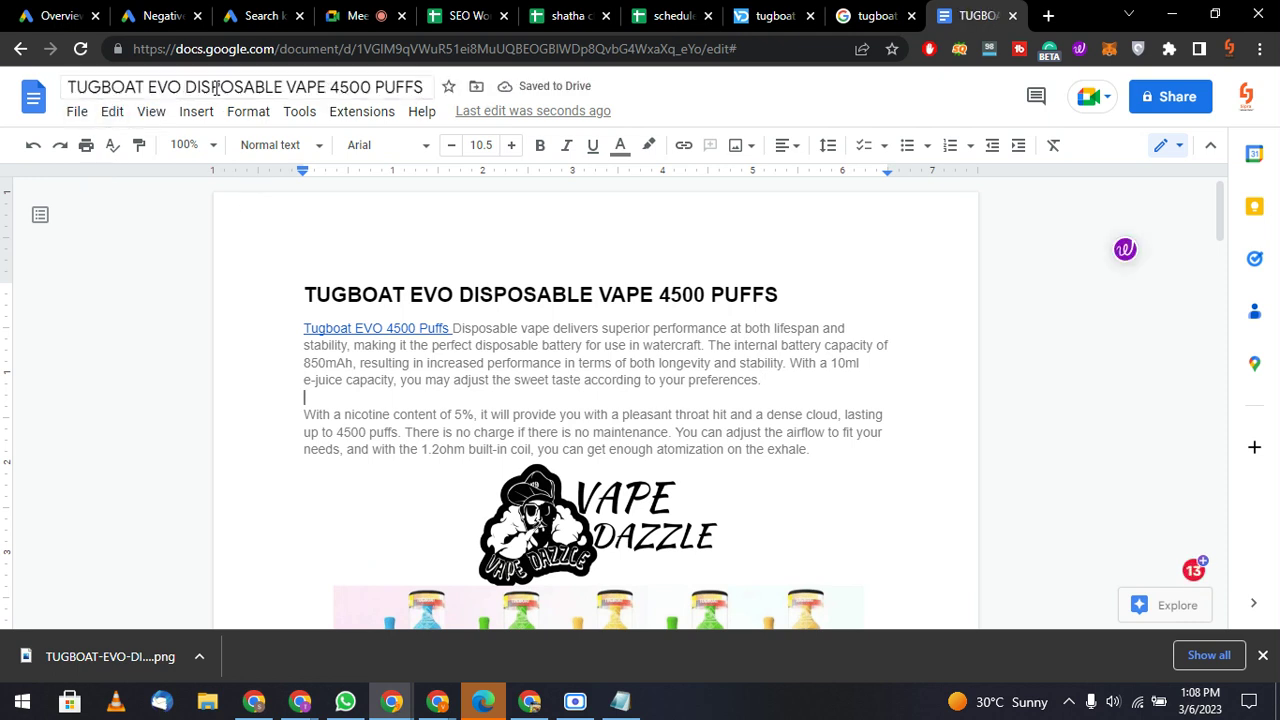
left_click(212, 88)
key("ctrl+shift+Right")
key("ctrl+shift+Right")
key("BackSpace")
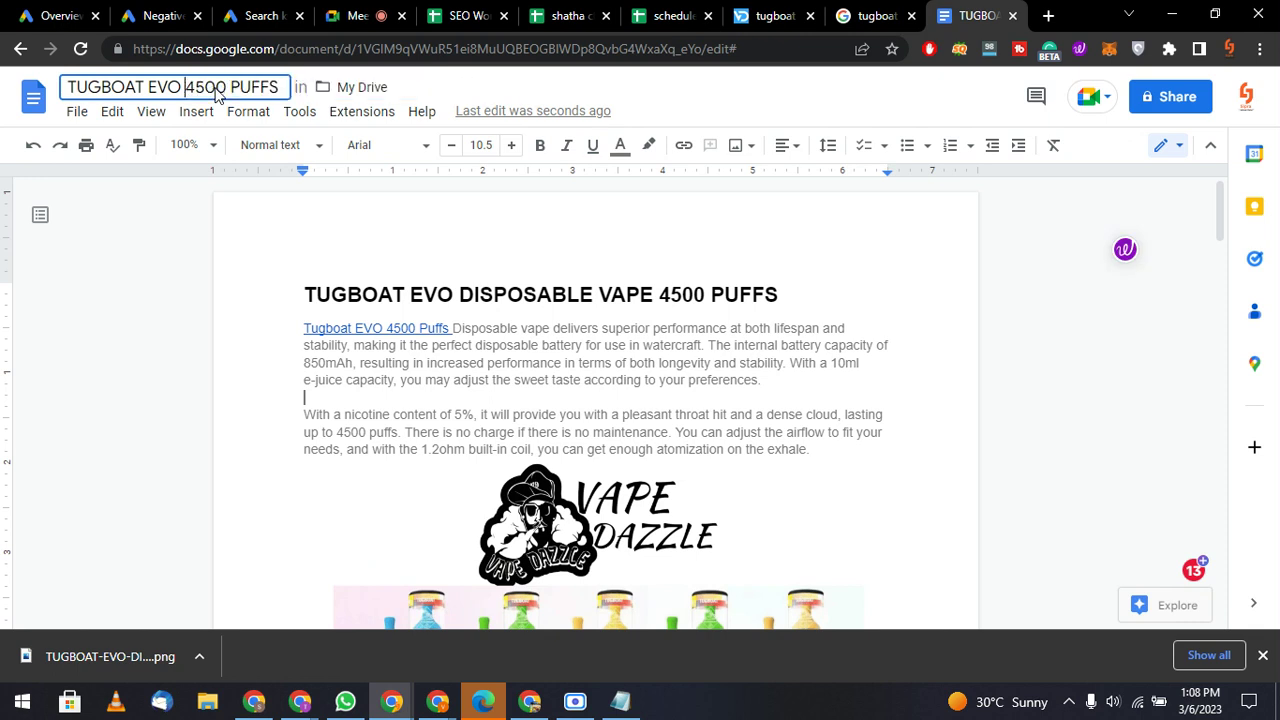
Download the document as a PDF Document (.pdf).
left_click(74, 113)
mouse_move(149, 314)
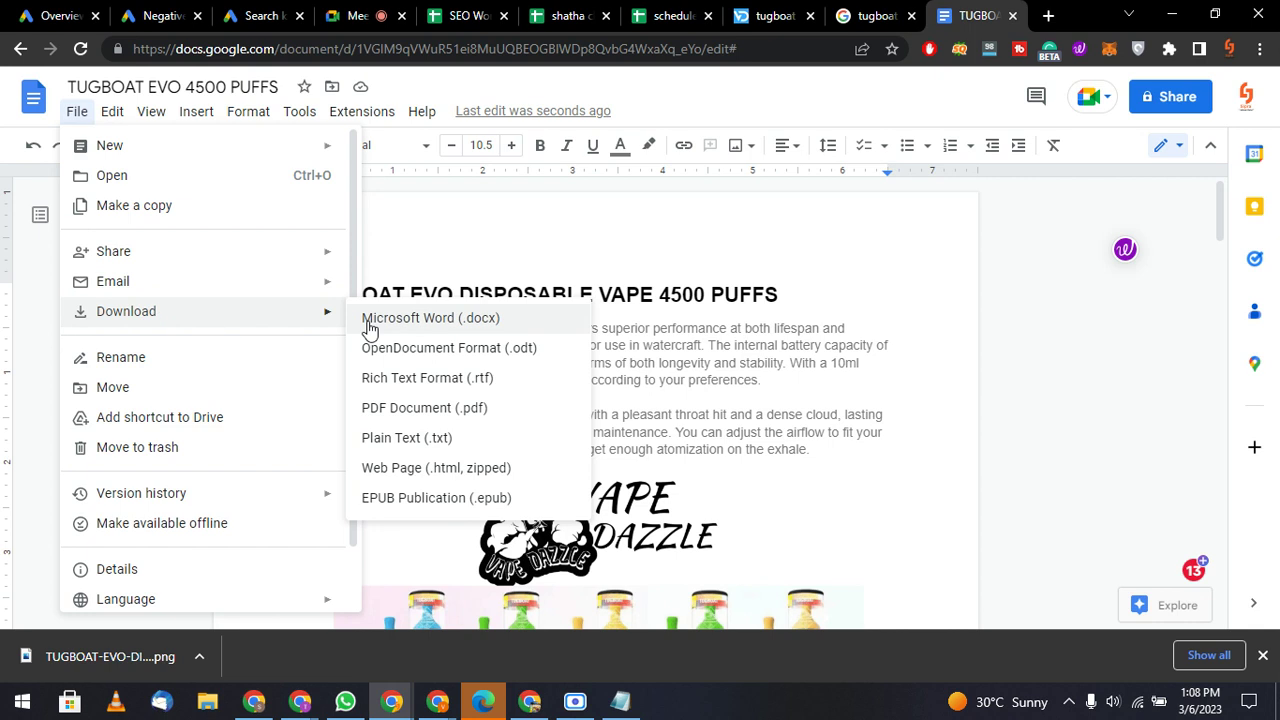
left_click(381, 409)
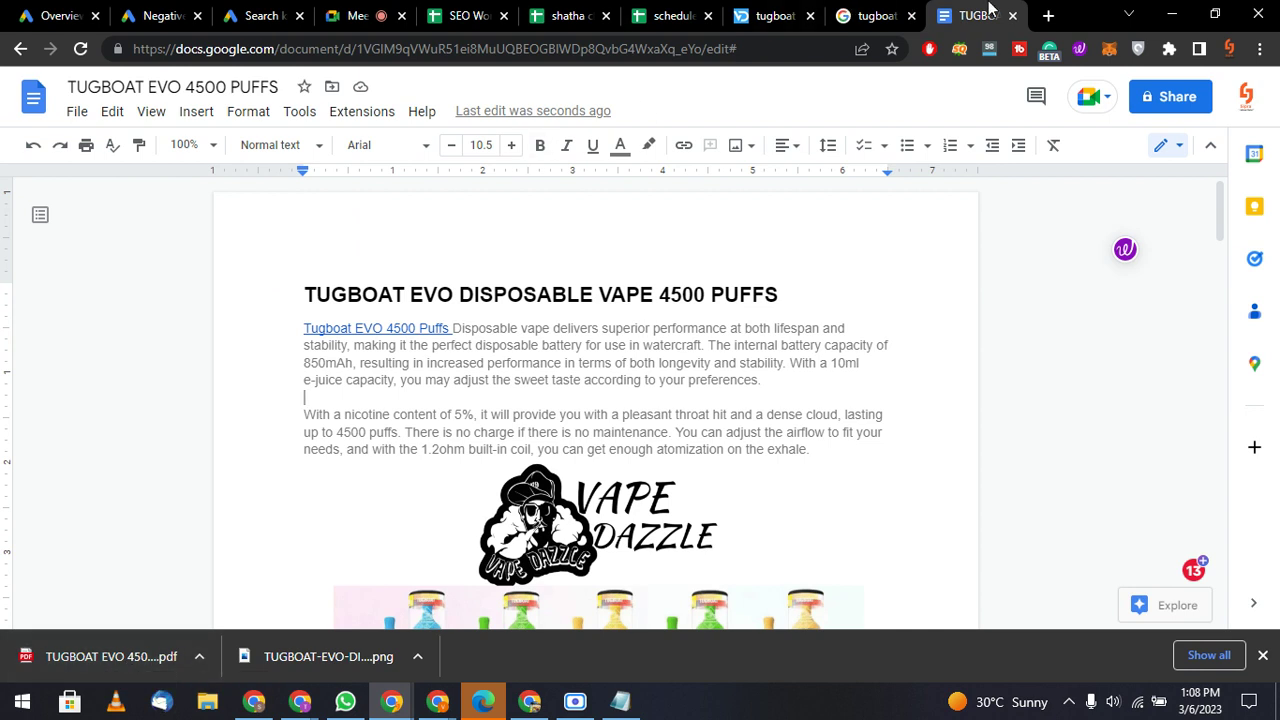
Copy the Calaméo submission link from the SEO Work Sheet feb spreadsheet, then move to the next tab.
left_click(466, 15)
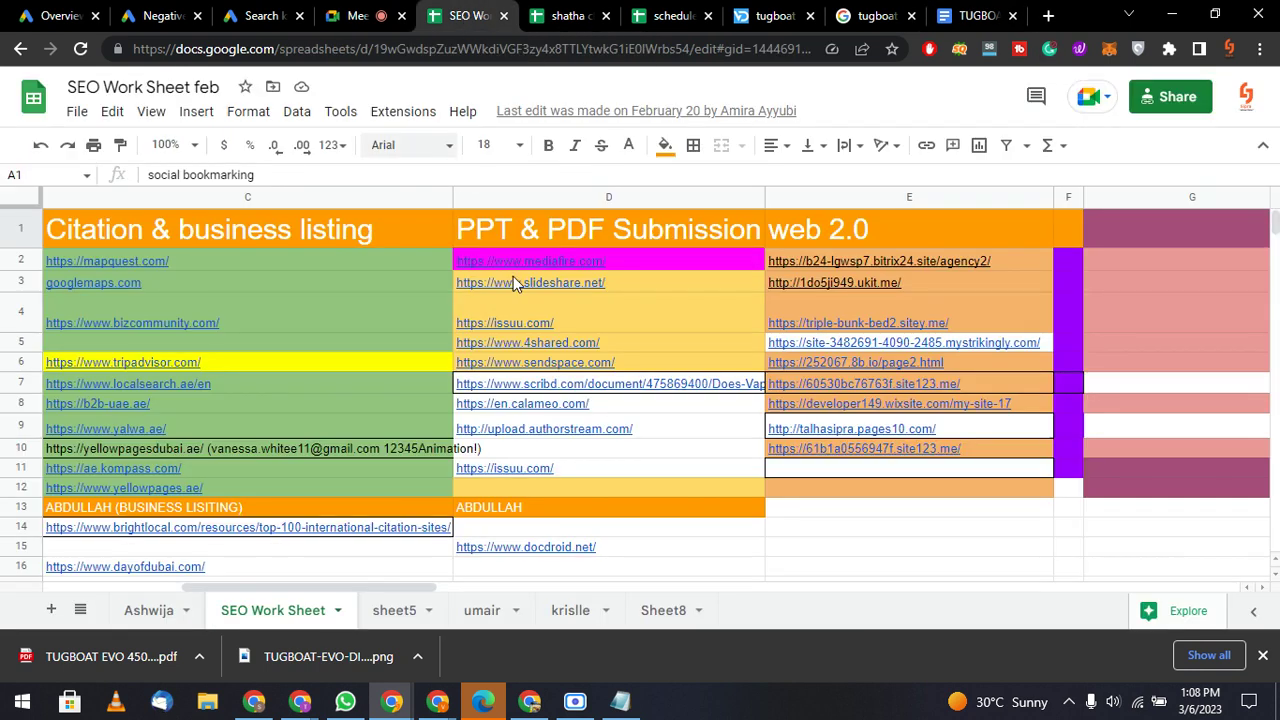
scroll(600, 348, "down", 2)
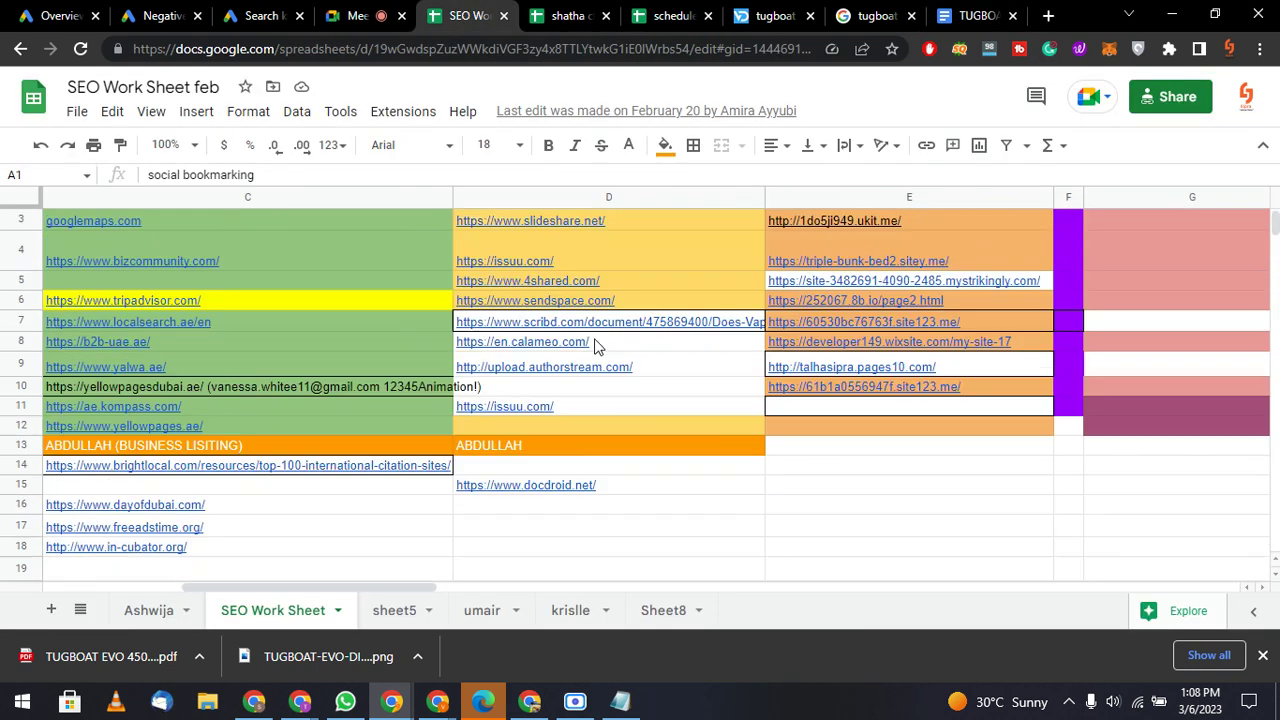
scroll(594, 345, "up", 2)
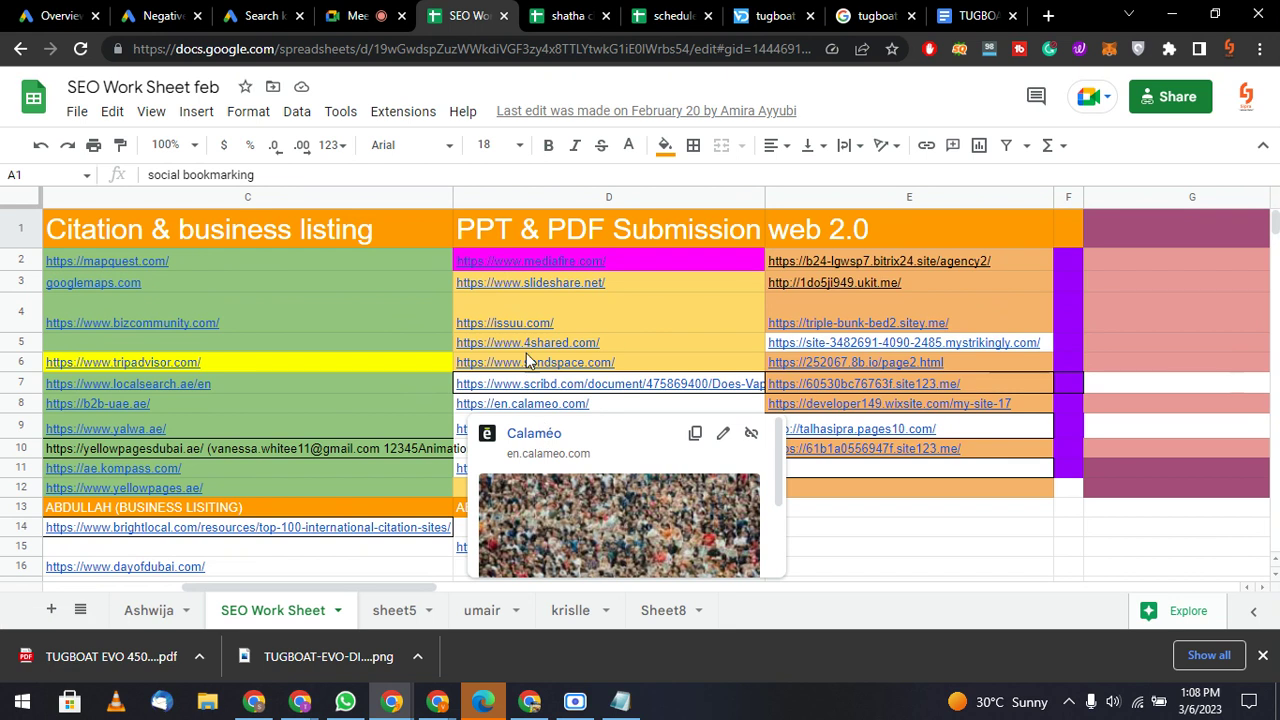
left_click(697, 437)
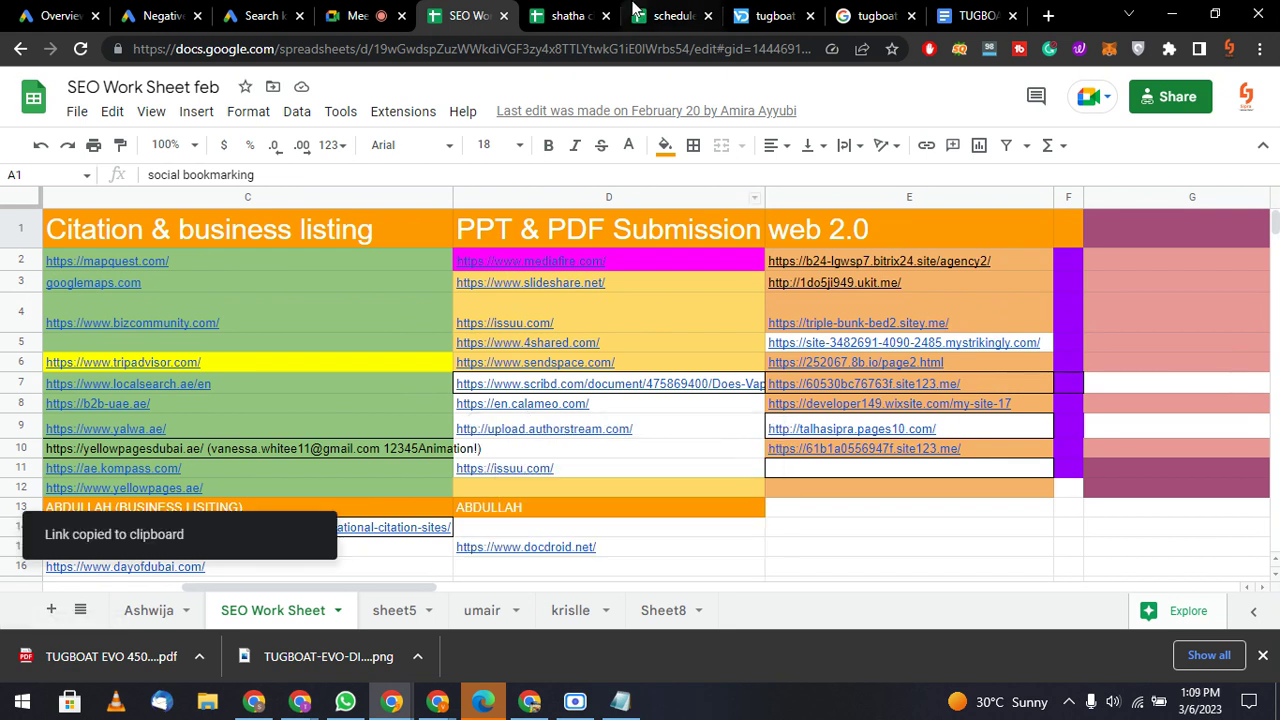
left_click(572, 16)
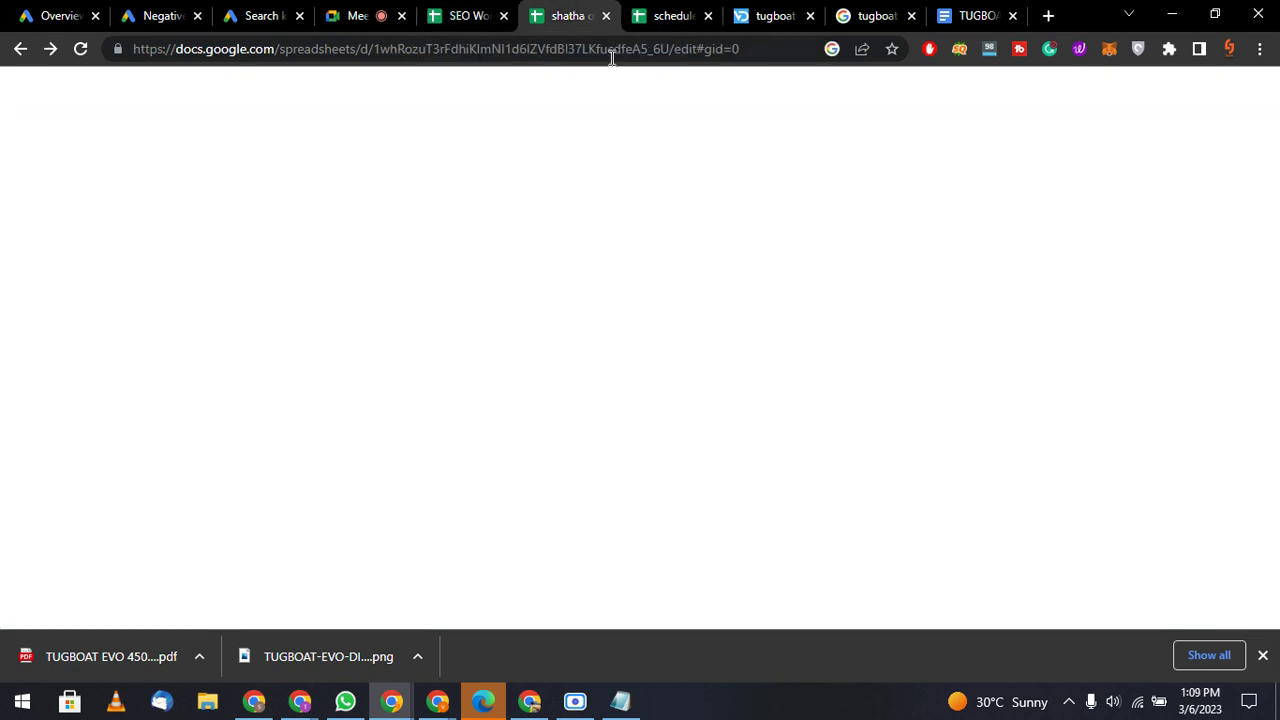
Load calameo.com in a new tab and accept the cookie prompt.
left_click(1048, 16)
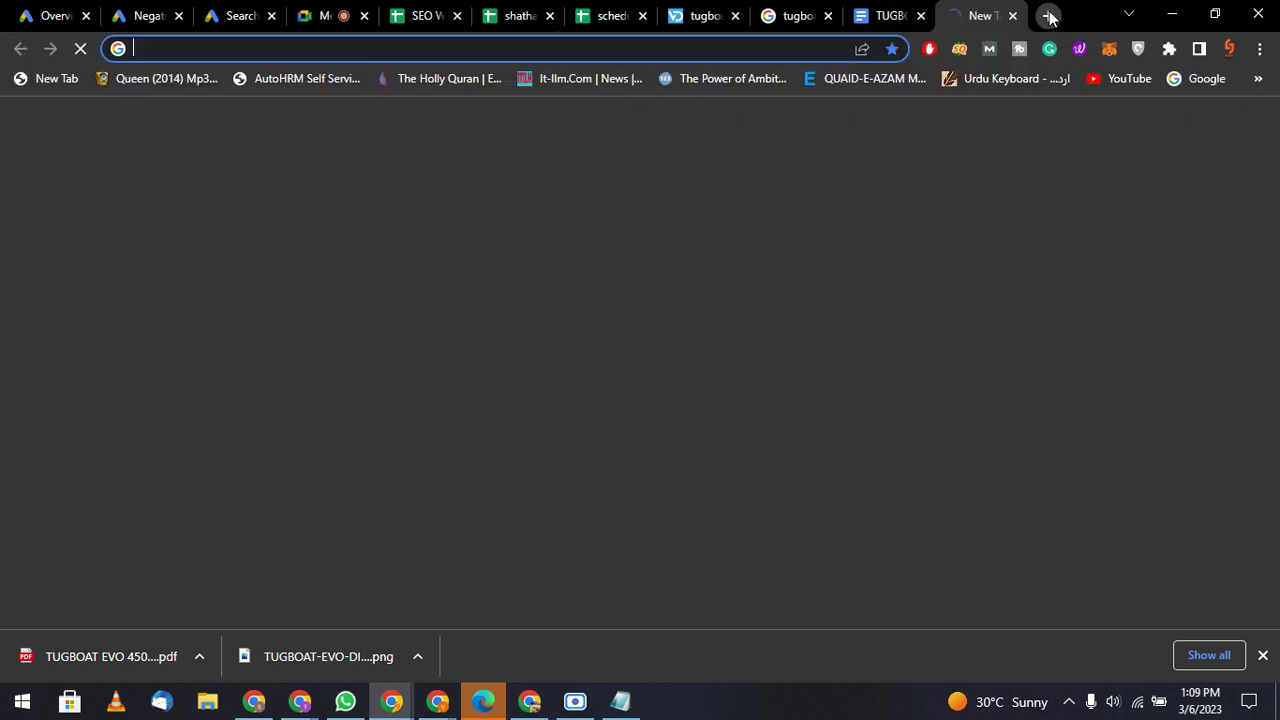
key("ctrl+v")
key("Return")
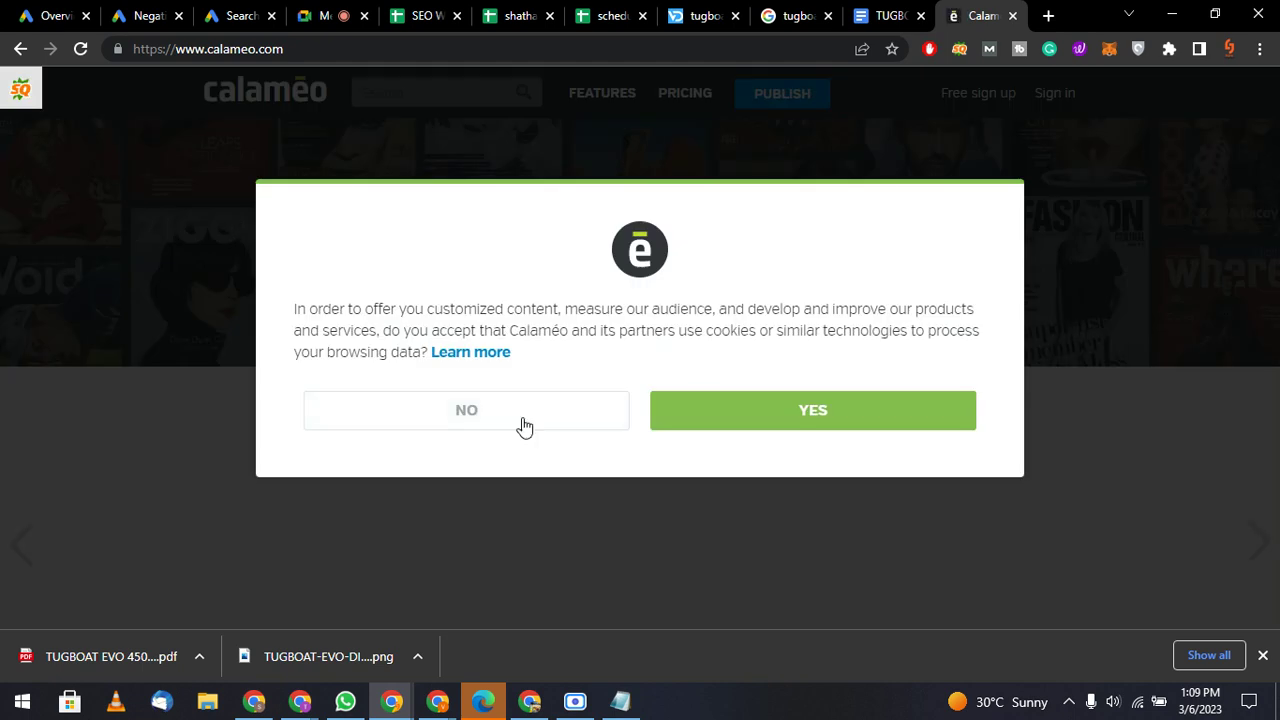
left_click(832, 429)
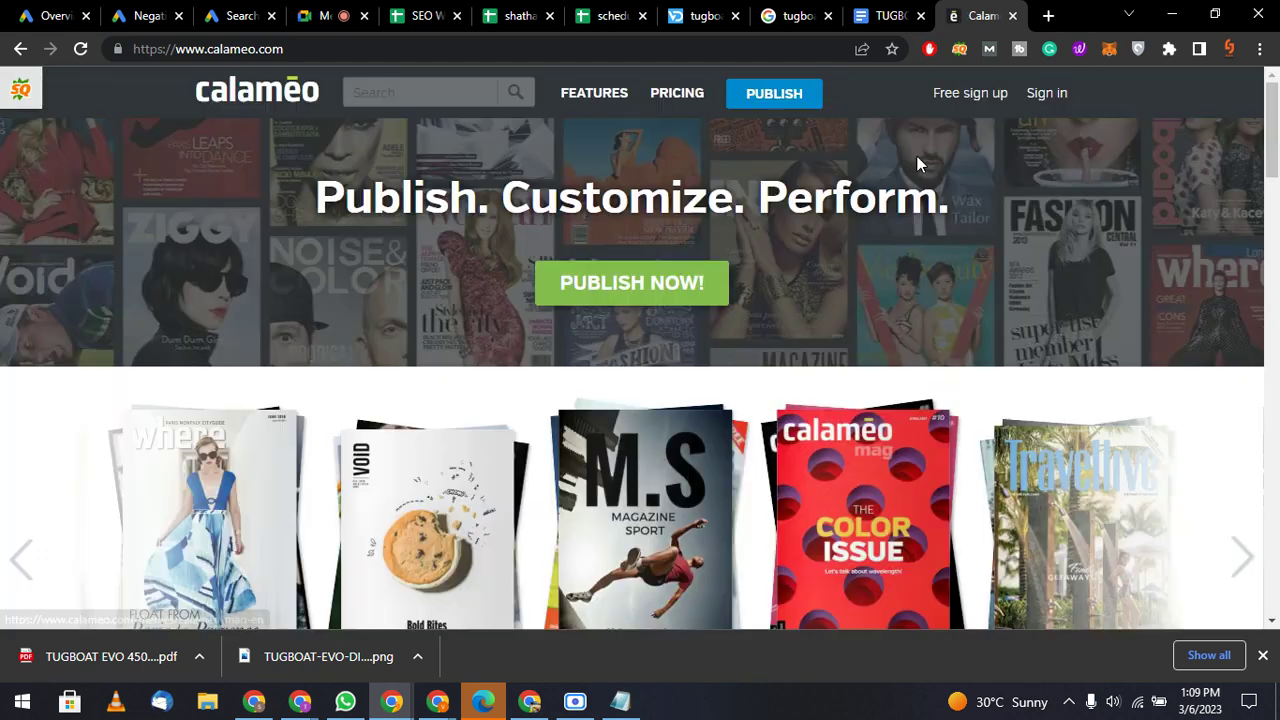
Sign in to Calaméo with the Google account.
left_click(1054, 106)
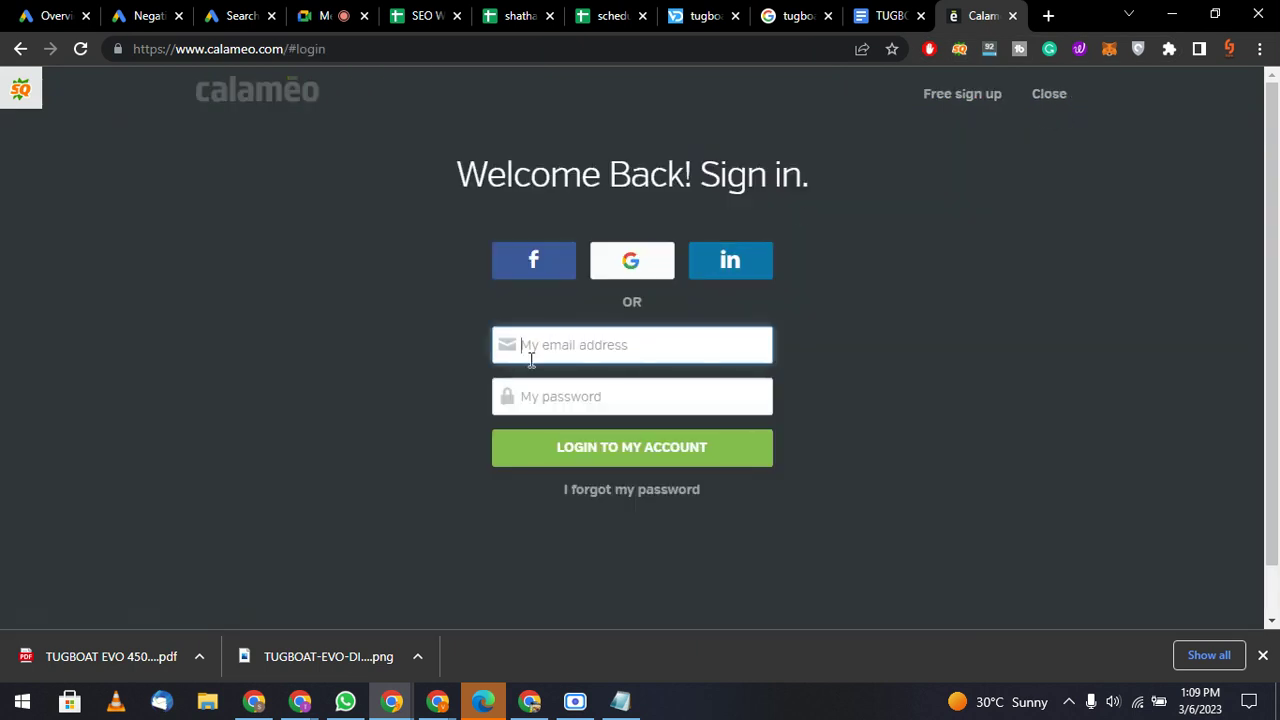
left_click(643, 264)
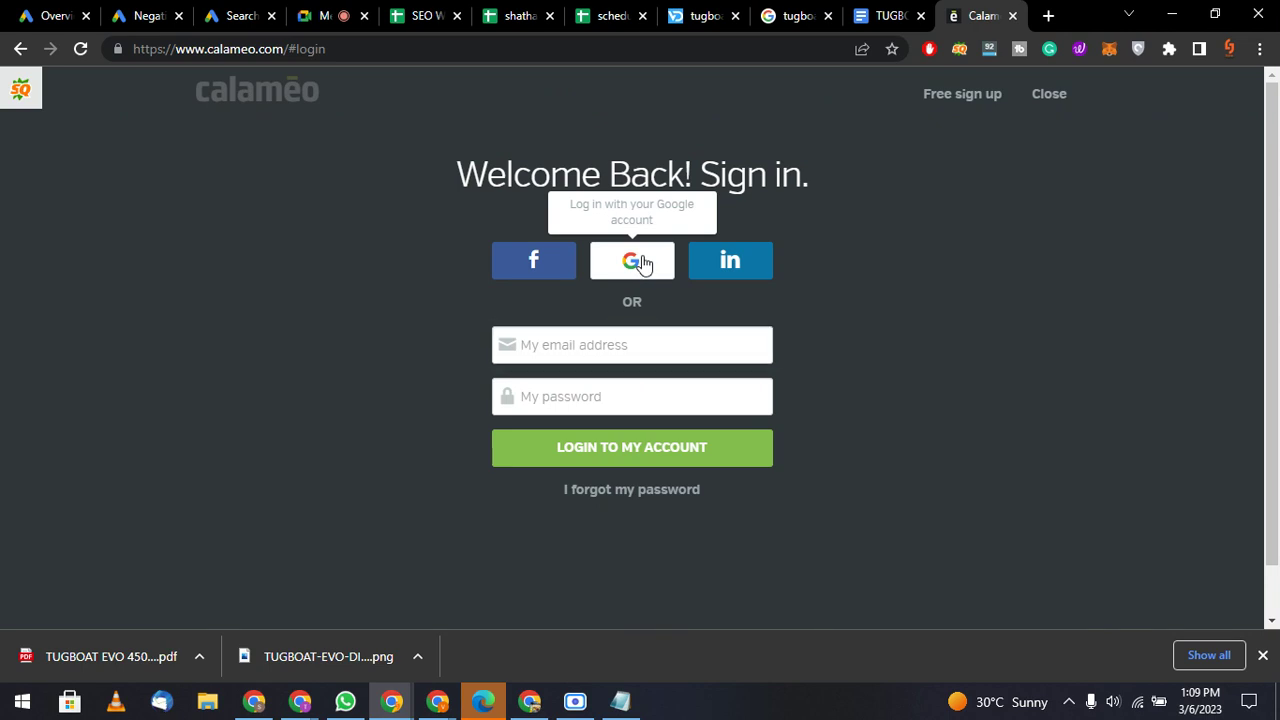
left_click(642, 264)
left_click(636, 264)
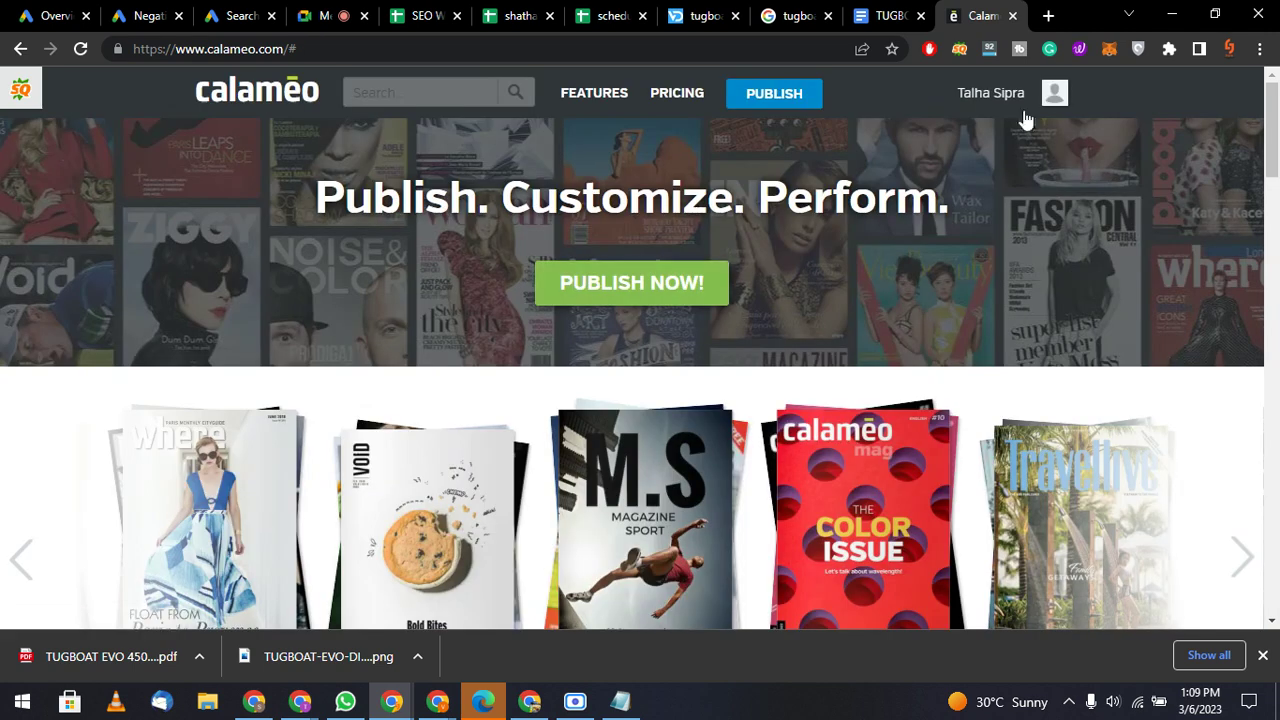
Upload TUGBOAT EVO 4500 PUFFS.pdf from Downloads as a new Calaméo publication.
left_click(783, 94)
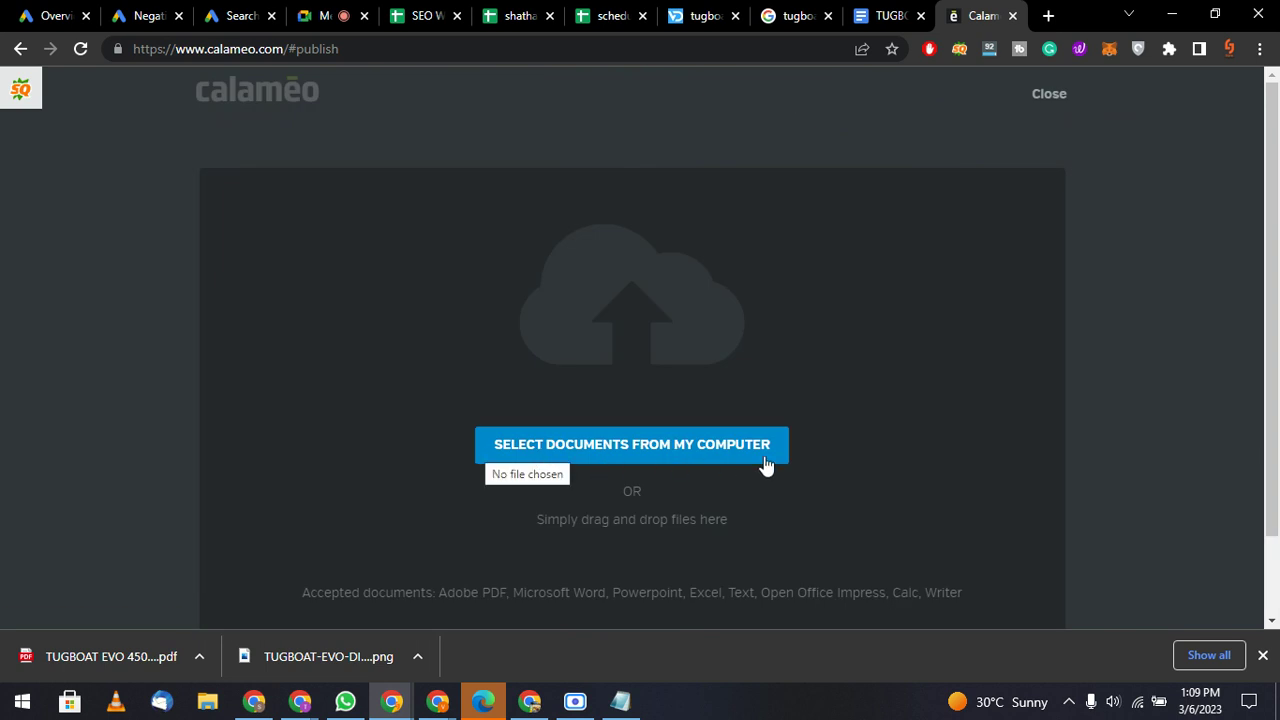
left_click(681, 446)
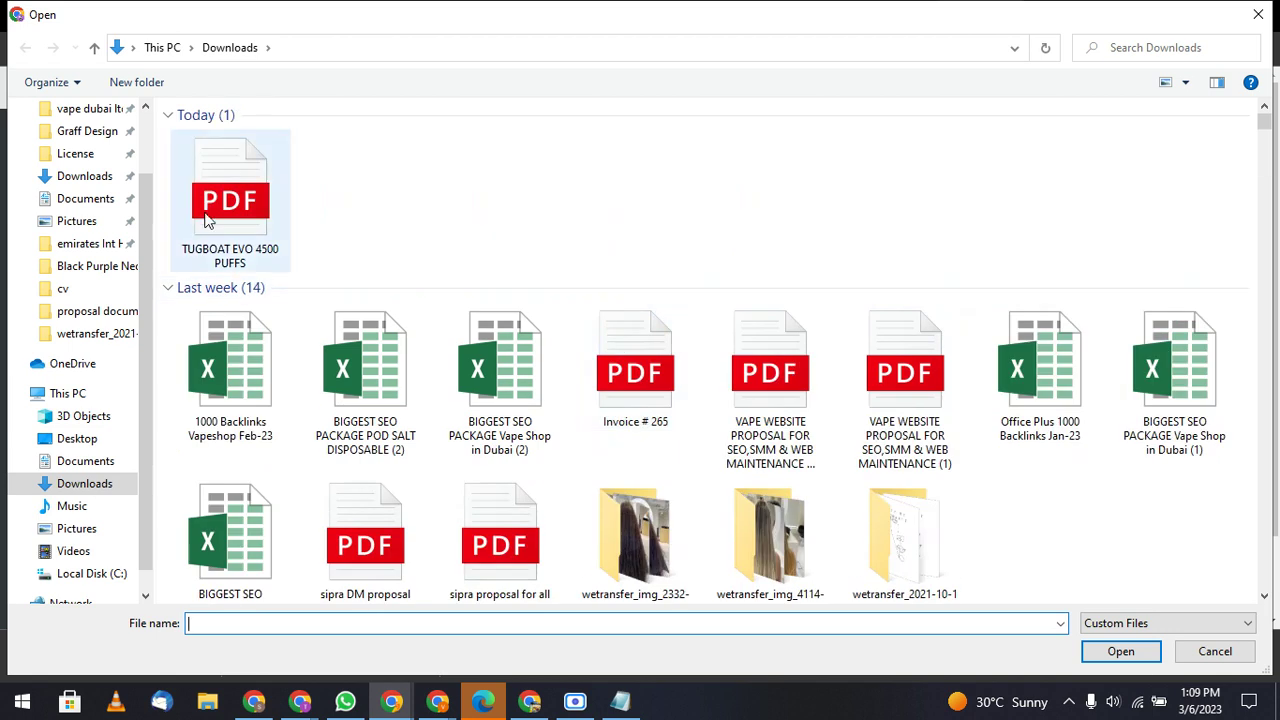
left_click(225, 220)
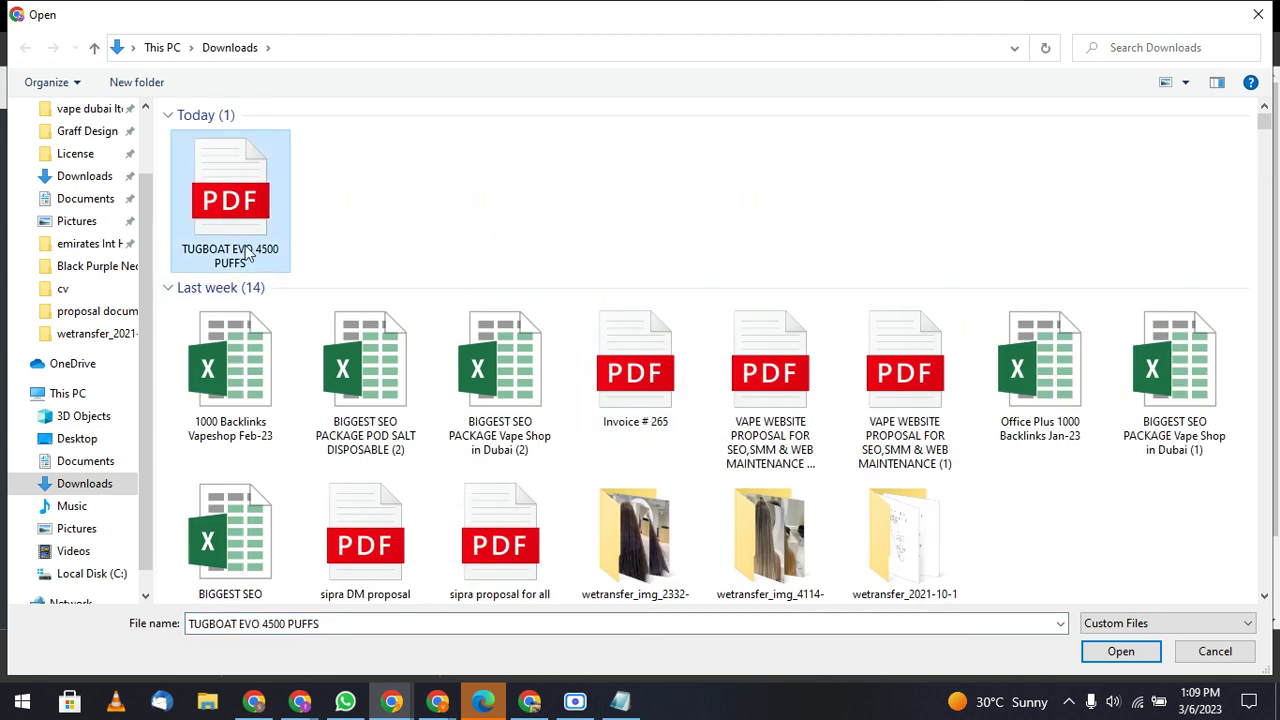
key("Return")
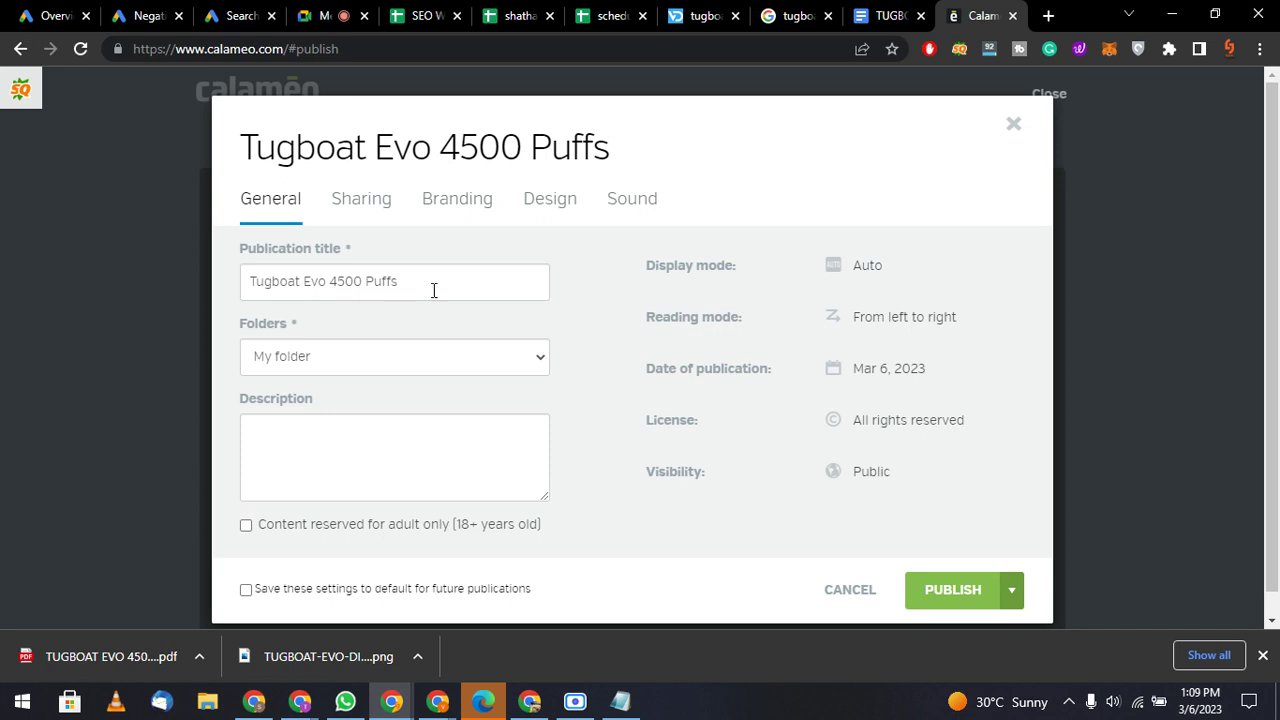
Enter the description 'tugboat evo 4500 puffs comes with 10 most lavish flavors buy now and enjoy the vape', then dismiss the scheduling tip.
left_click_drag(434, 289, 210, 295)
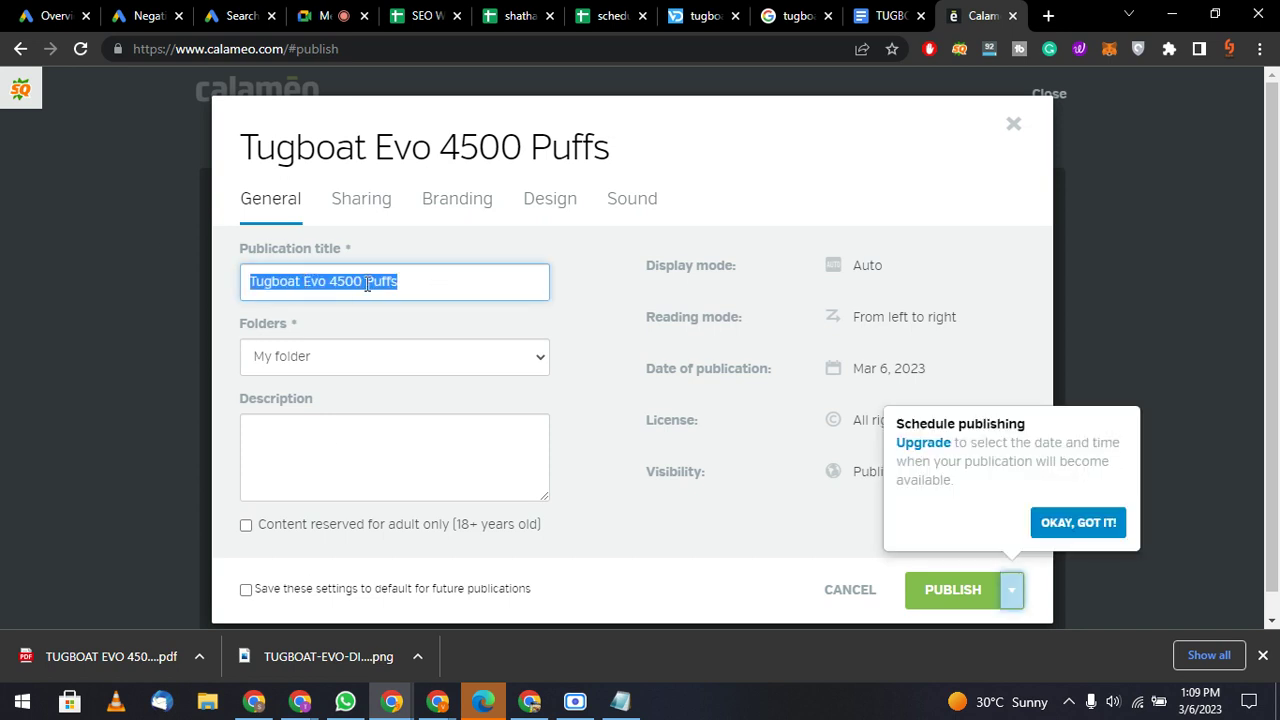
left_click(308, 462)
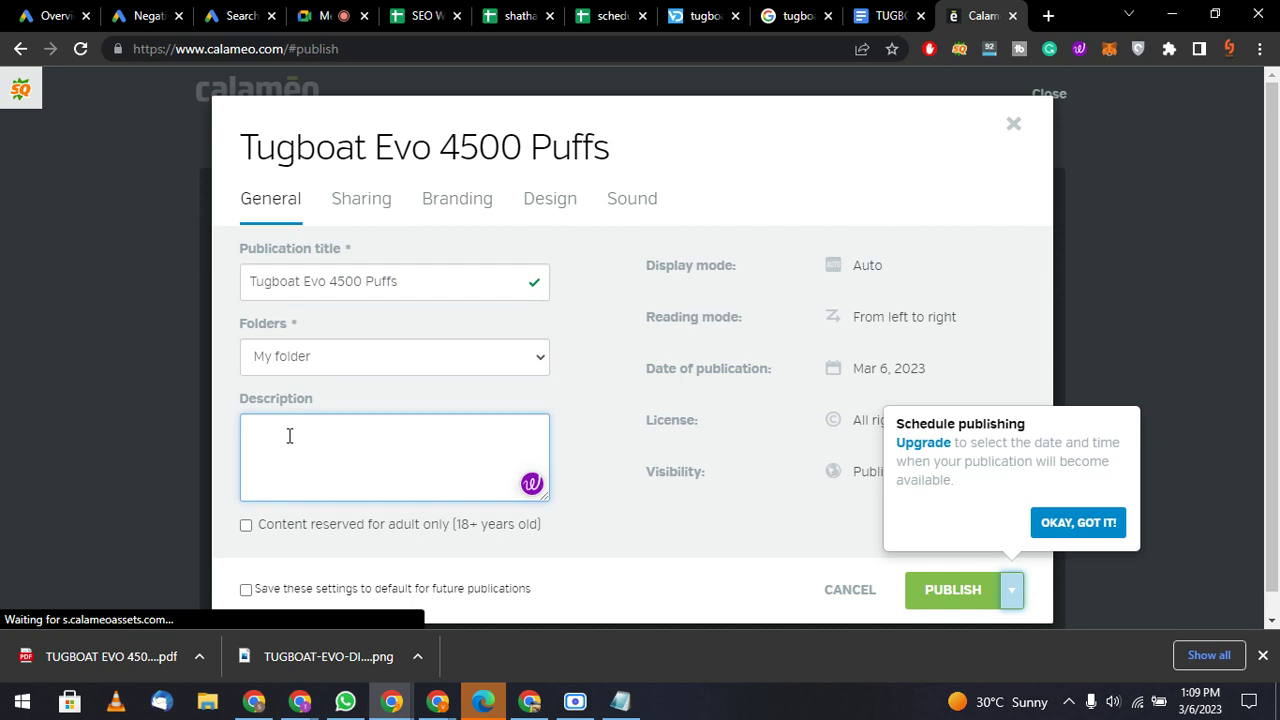
type("tugboat evo")
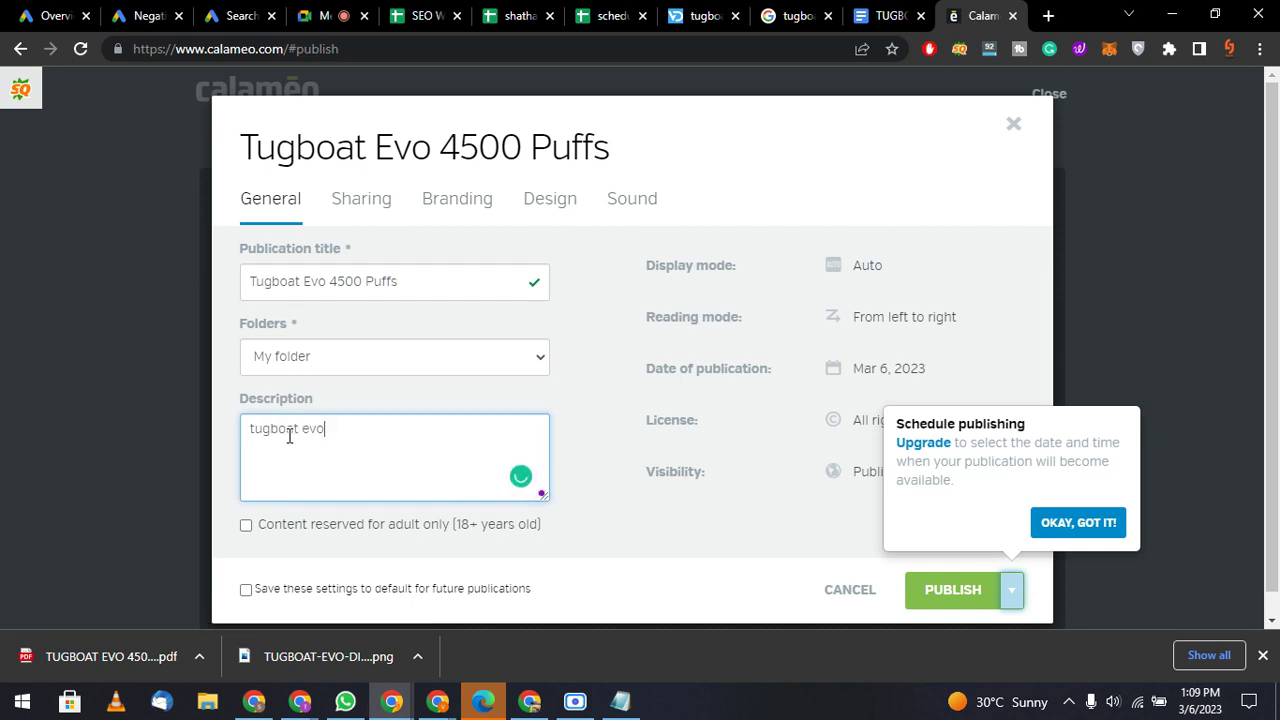
type(" is4500 puffs ")
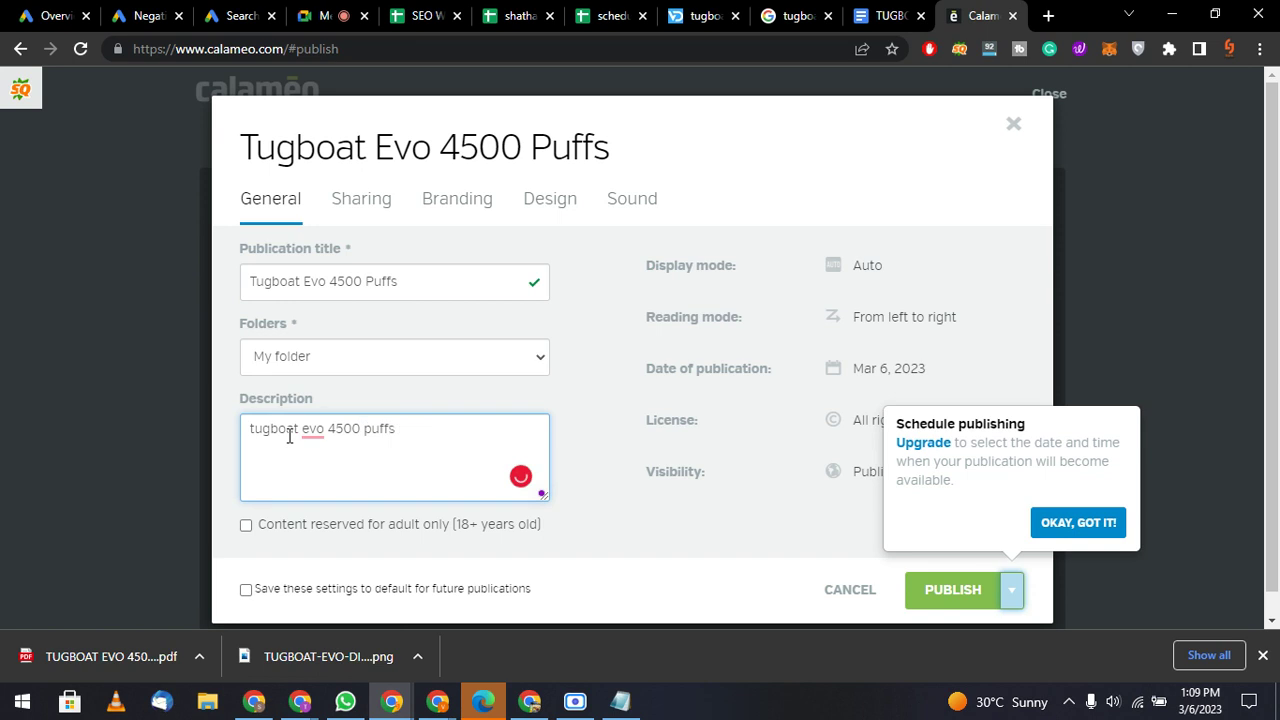
type("ccom")
key("BackSpace")
key("BackSpace")
key("BackSpace")
type("omes with 10 most lavish")
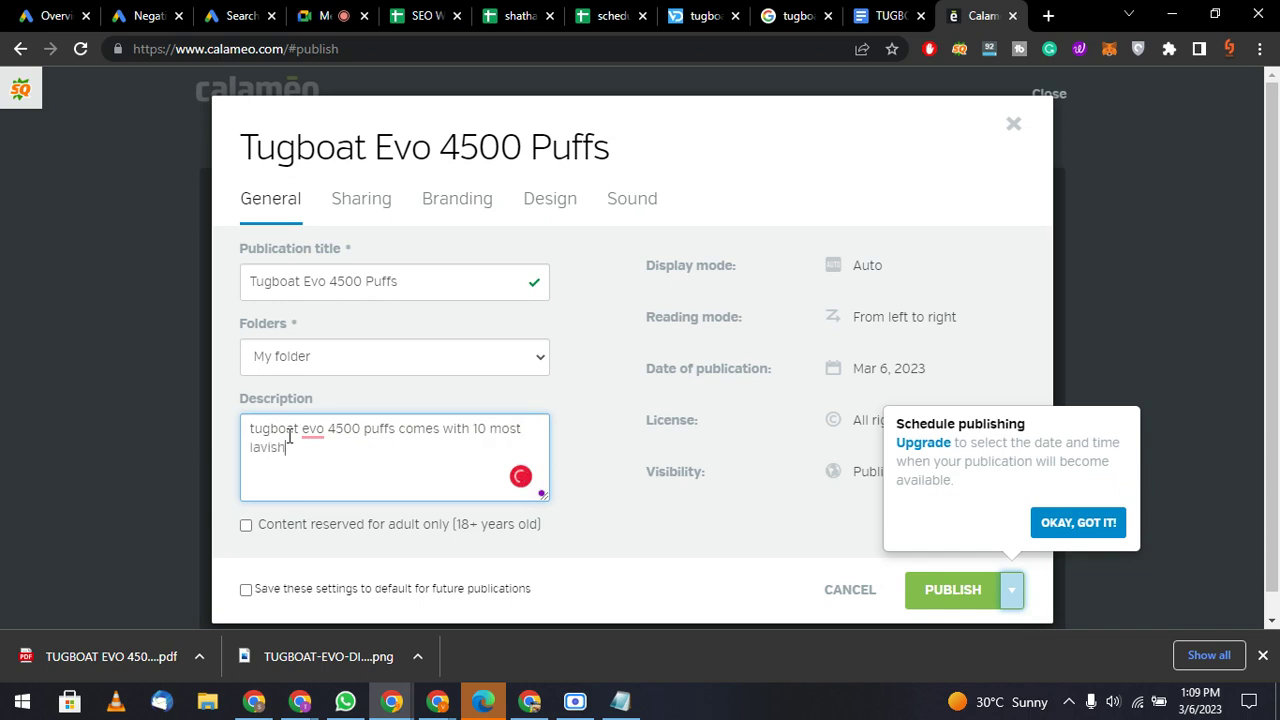
type(" flavors enjo")
key("BackSpace")
type("buy now and en")
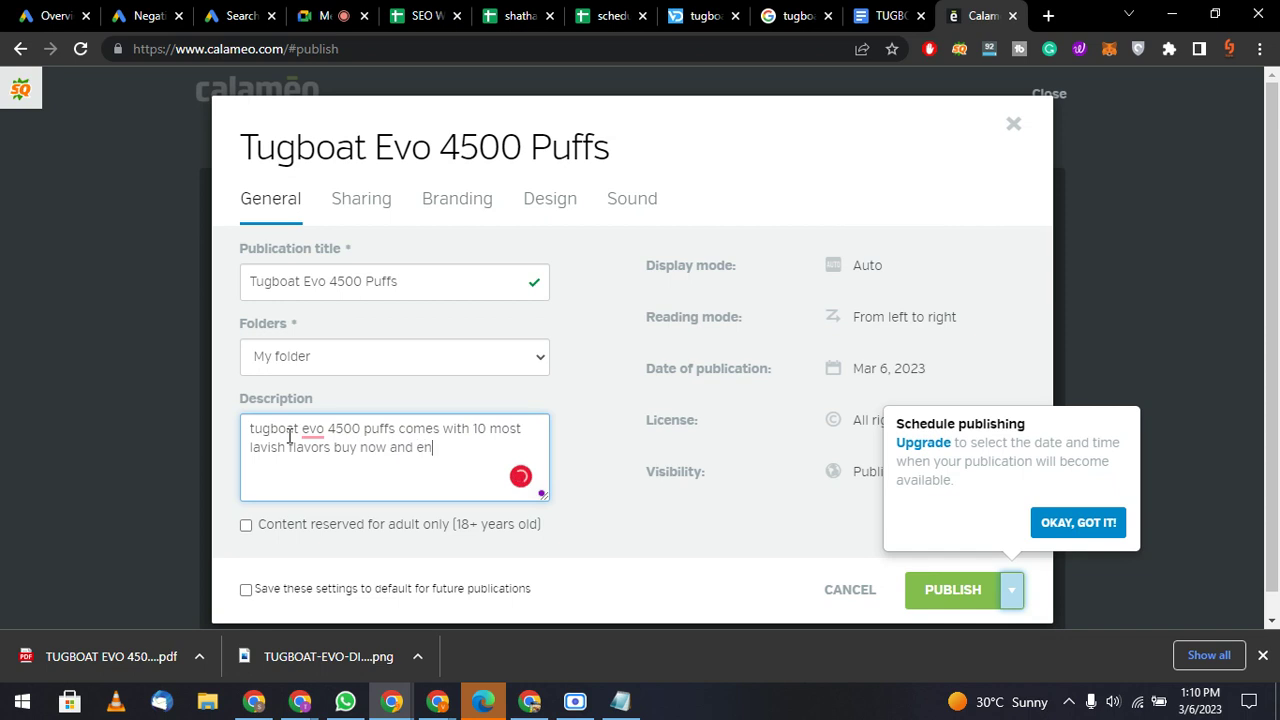
type("joy the vape")
left_click(715, 518)
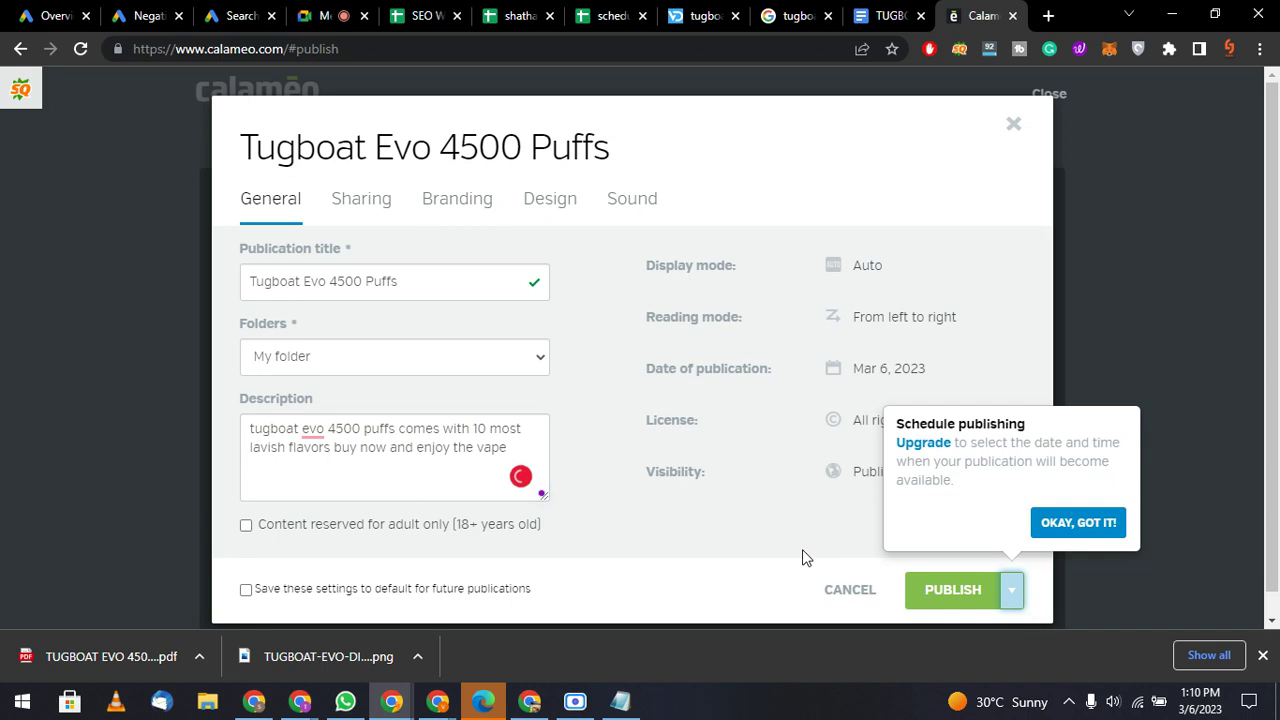
left_click(1045, 523)
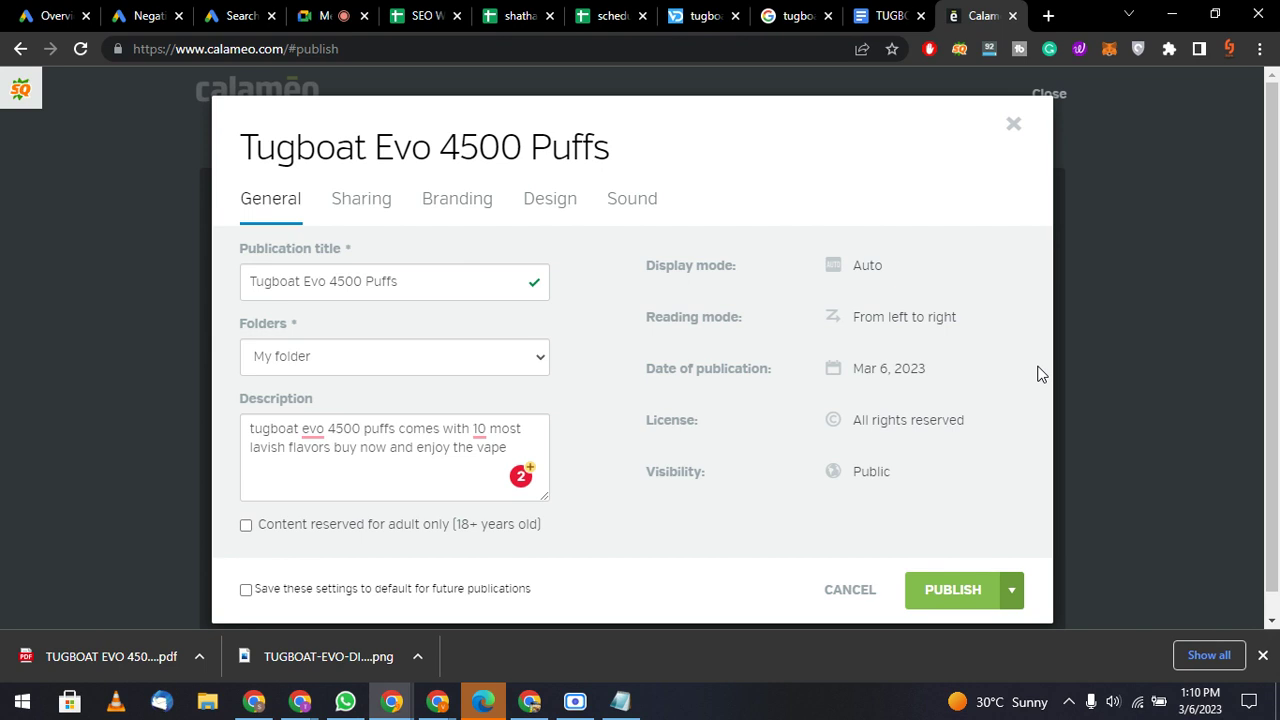
Publish the Tugboat Evo 4500 Puffs PDF to the Calaméo account.
left_click(953, 600)
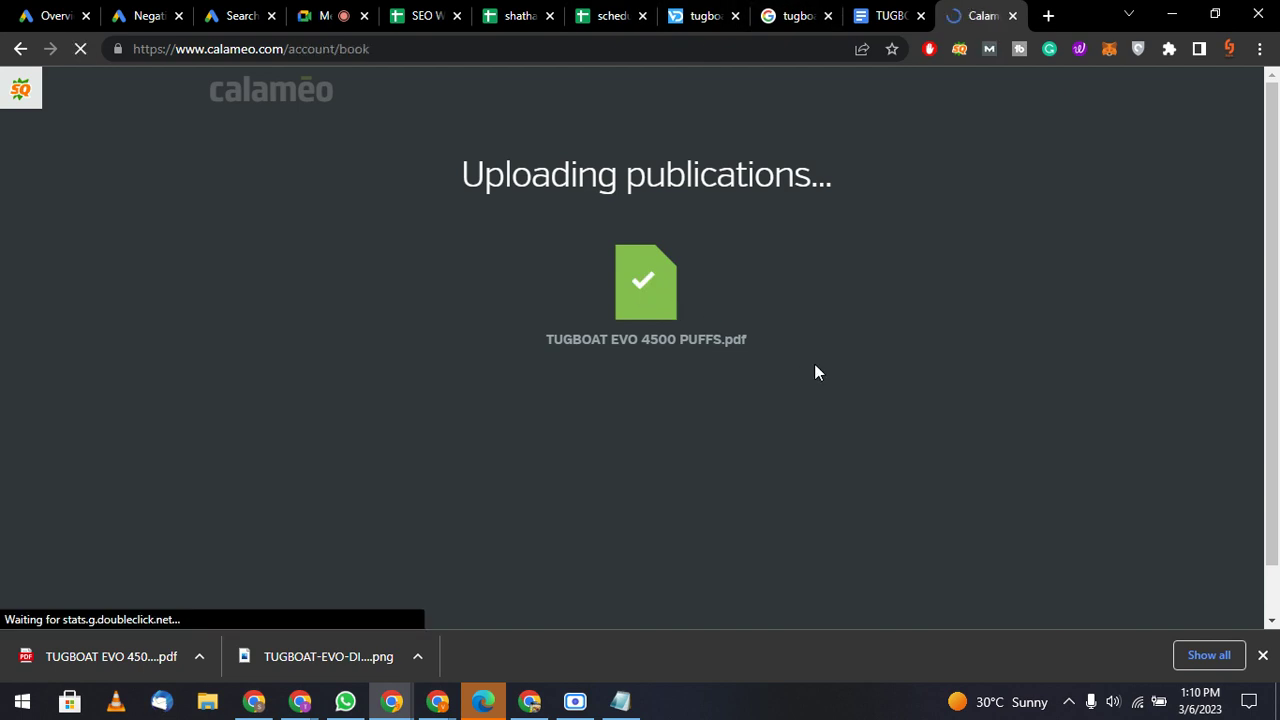
key("alt+Tab")
key("alt+Tab")
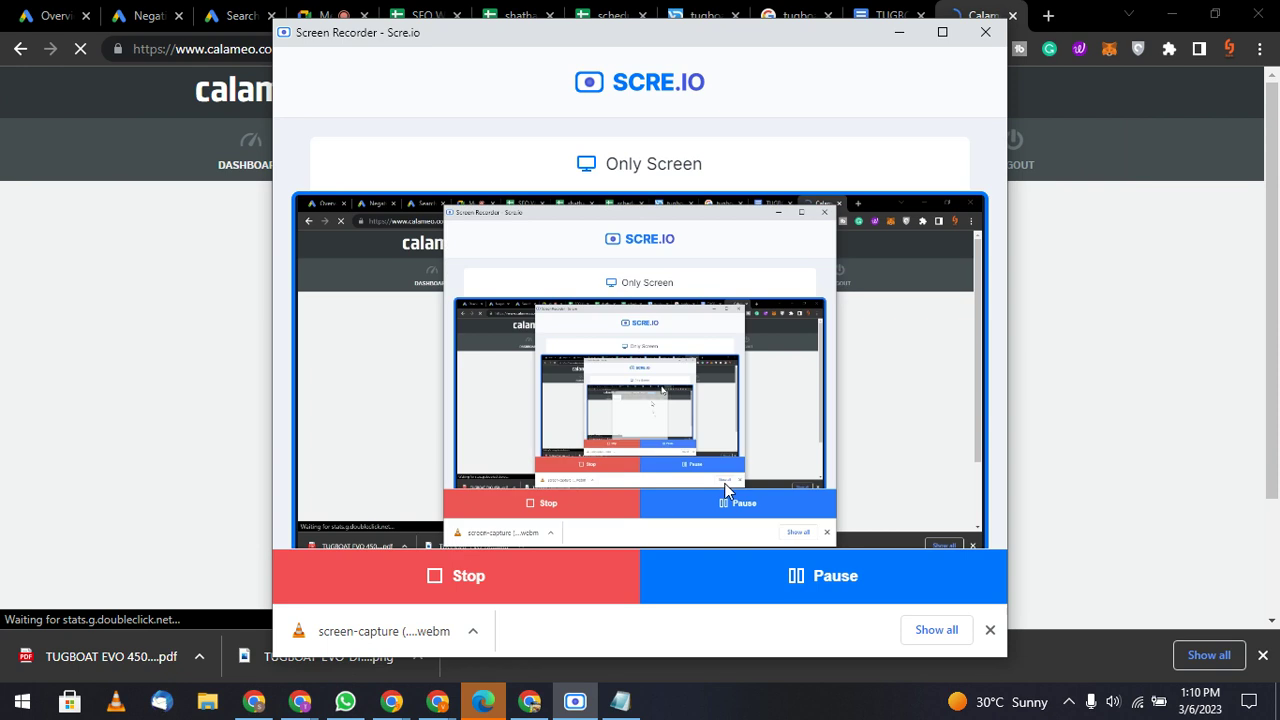
key("alt+Tab")
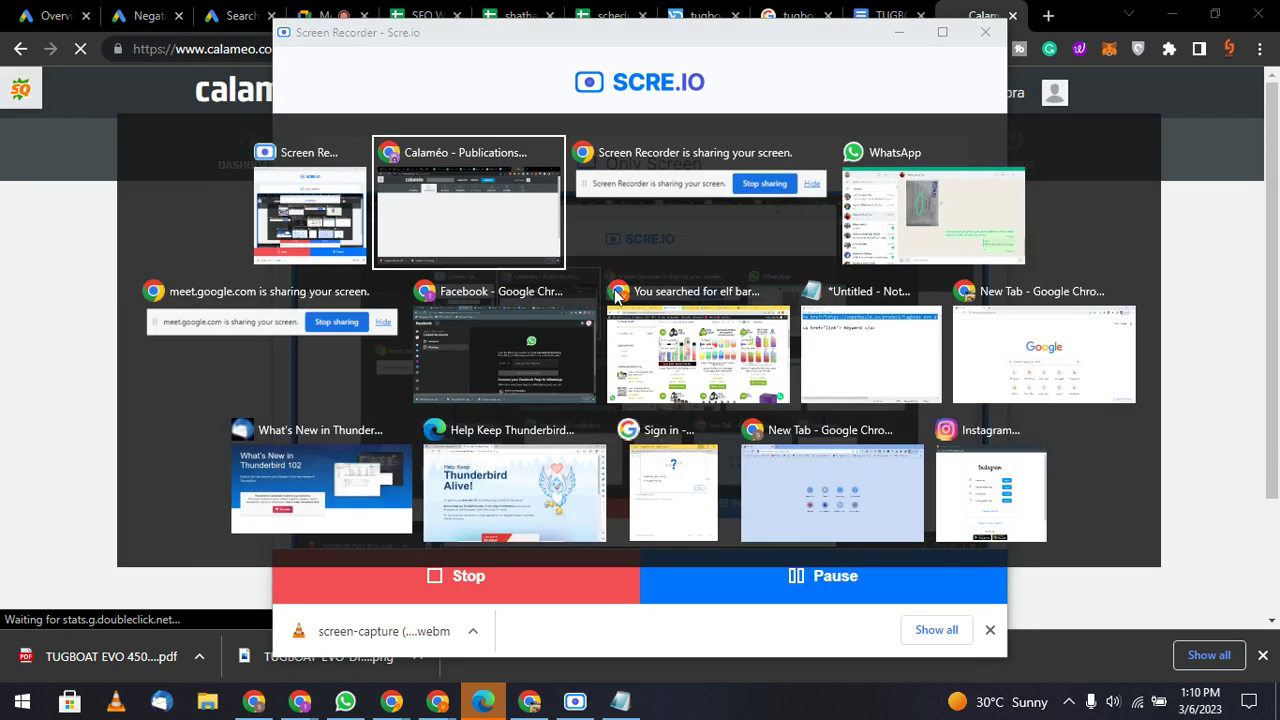